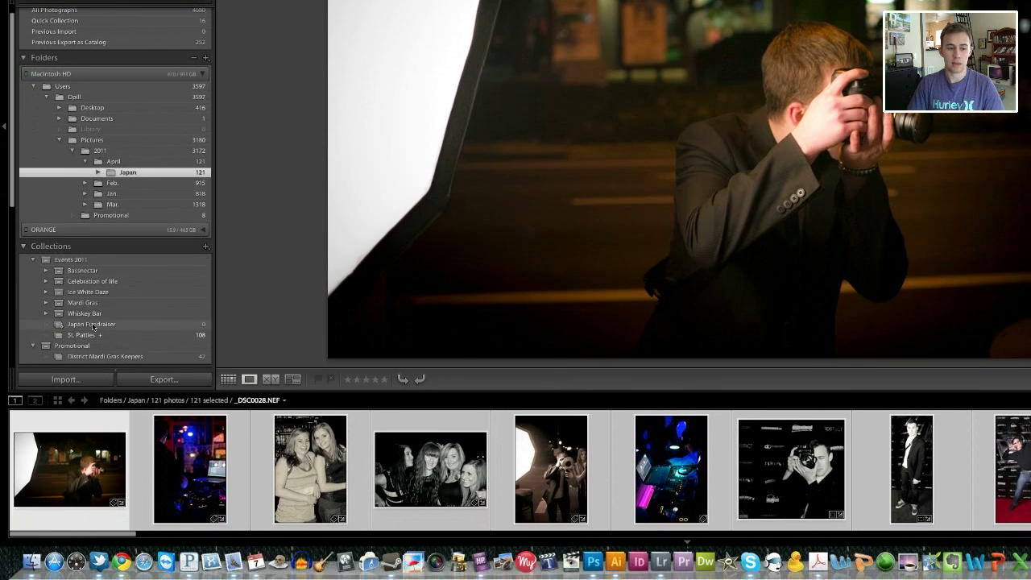
Delete the empty Japan Fundraiser collection and create a collection set named Japan Fundraiser inside Events 2011.
right_click(92, 327)
left_click(133, 390)
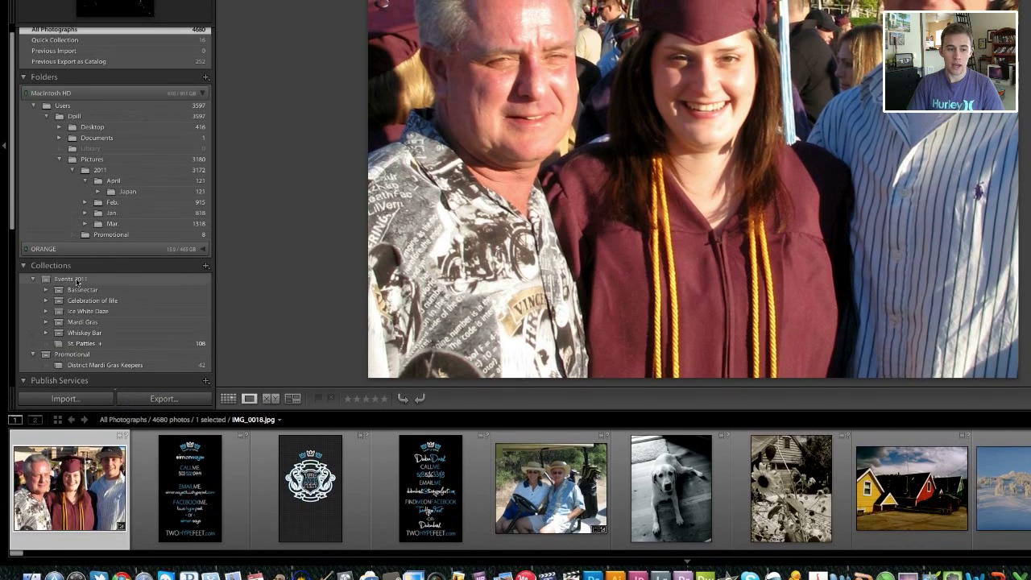
left_click(74, 260)
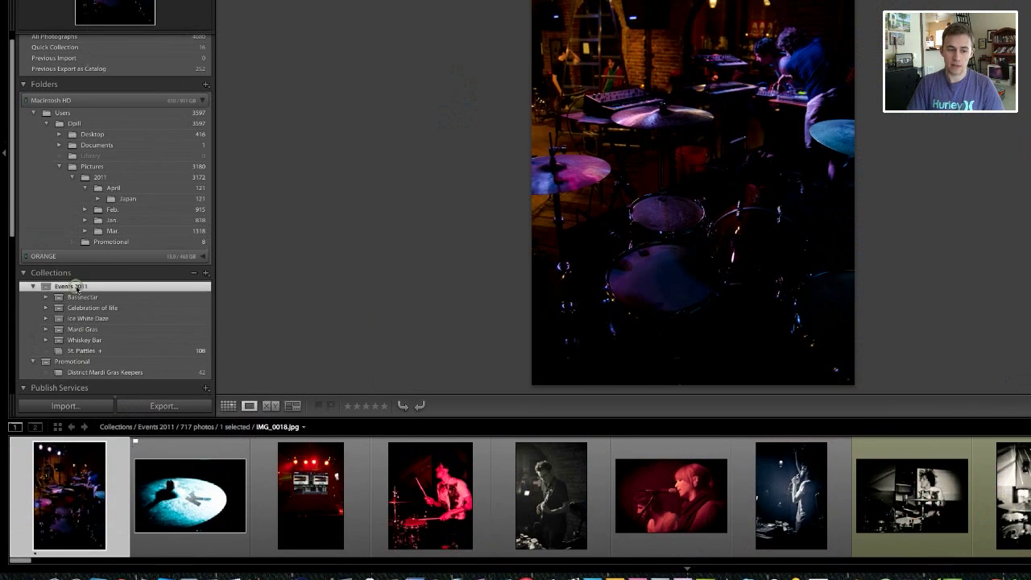
right_click(76, 292)
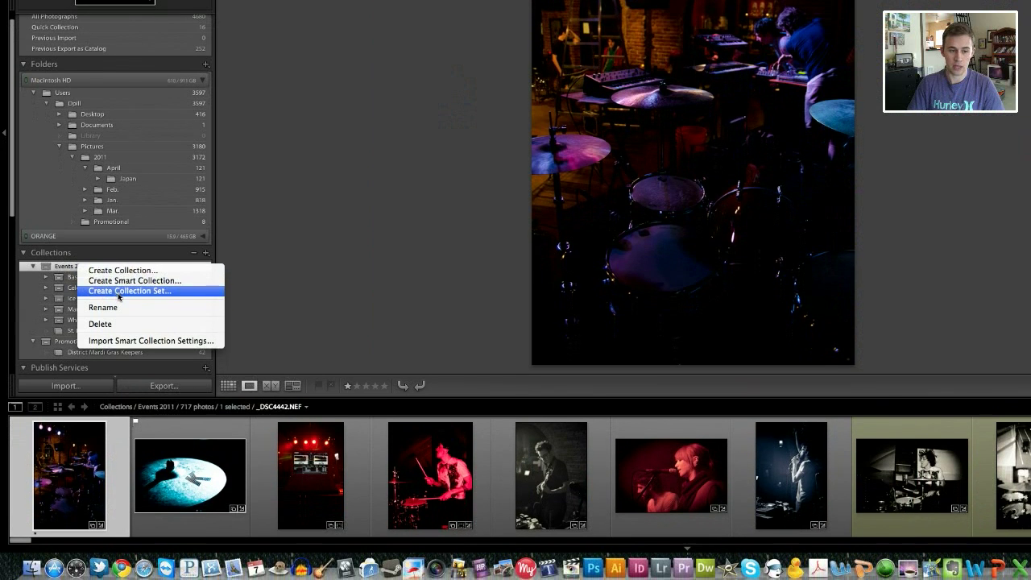
left_click(119, 297)
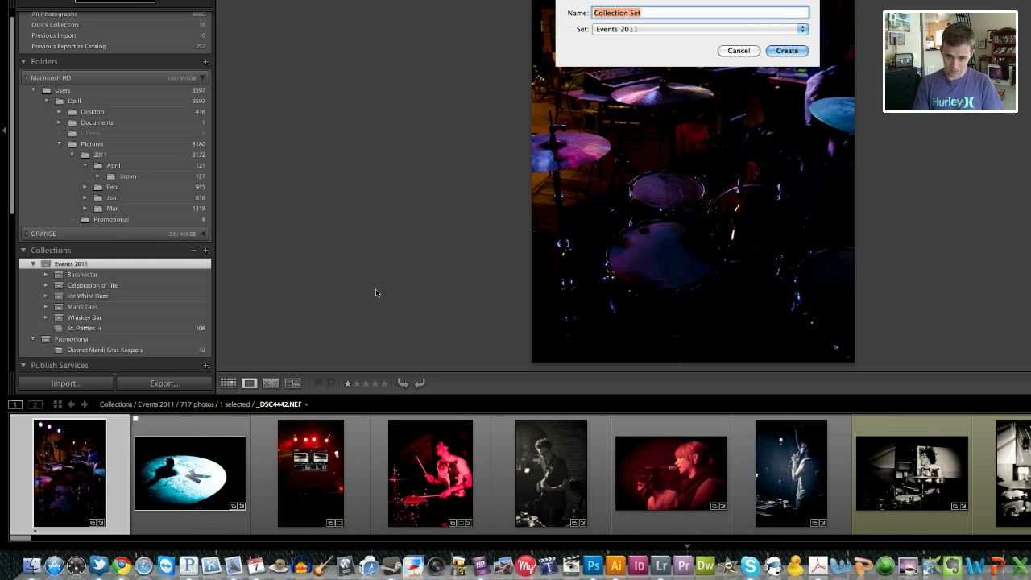
type("Japan F")
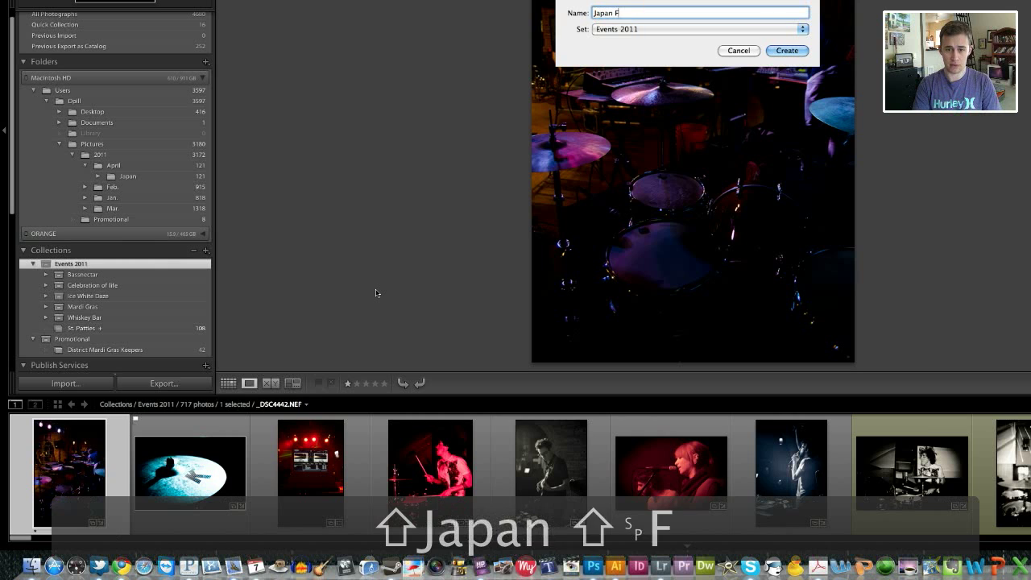
type("undraiser")
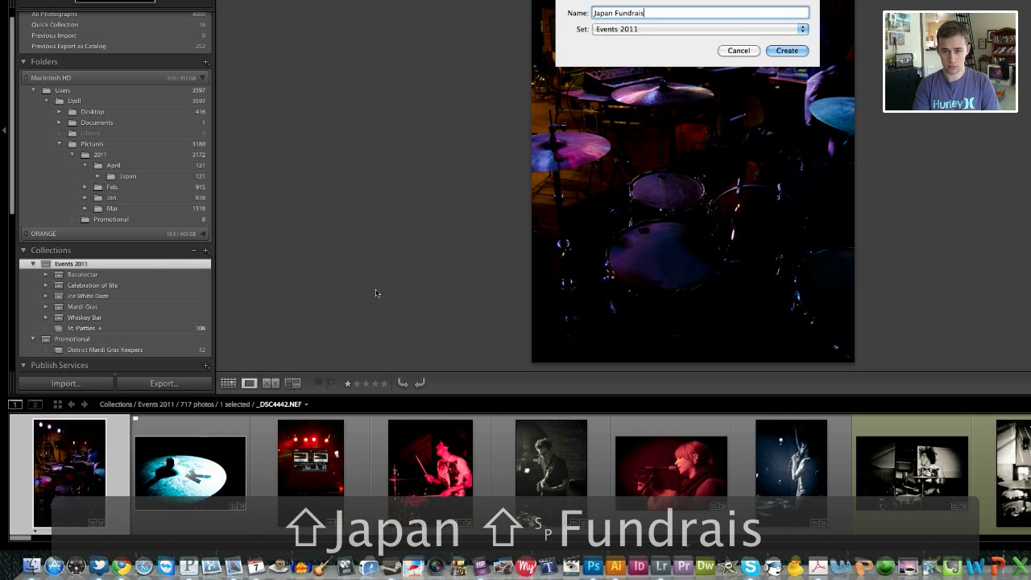
key("Return")
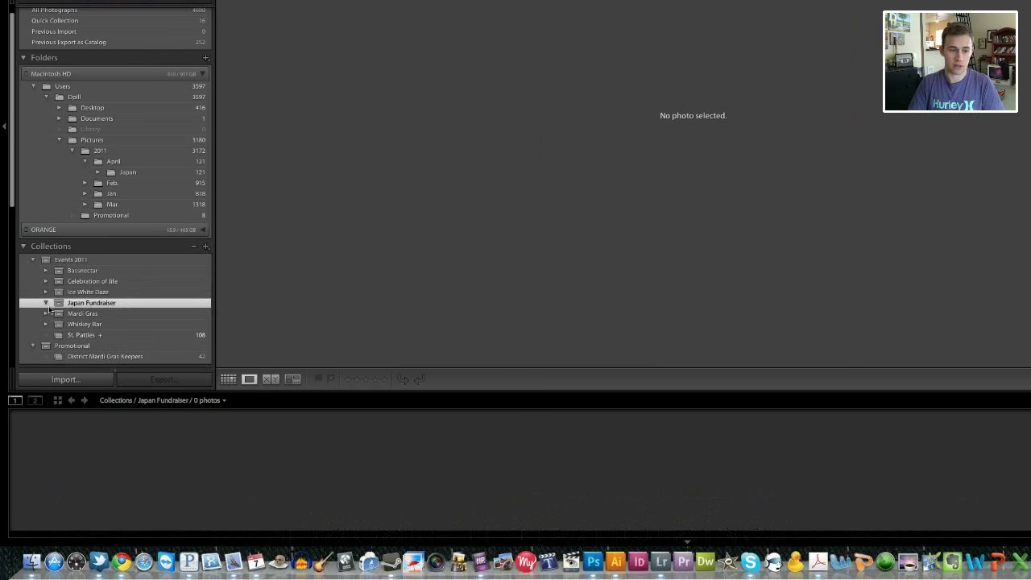
Create a collection named r1 inside the Japan Fundraiser set.
right_click(90, 306)
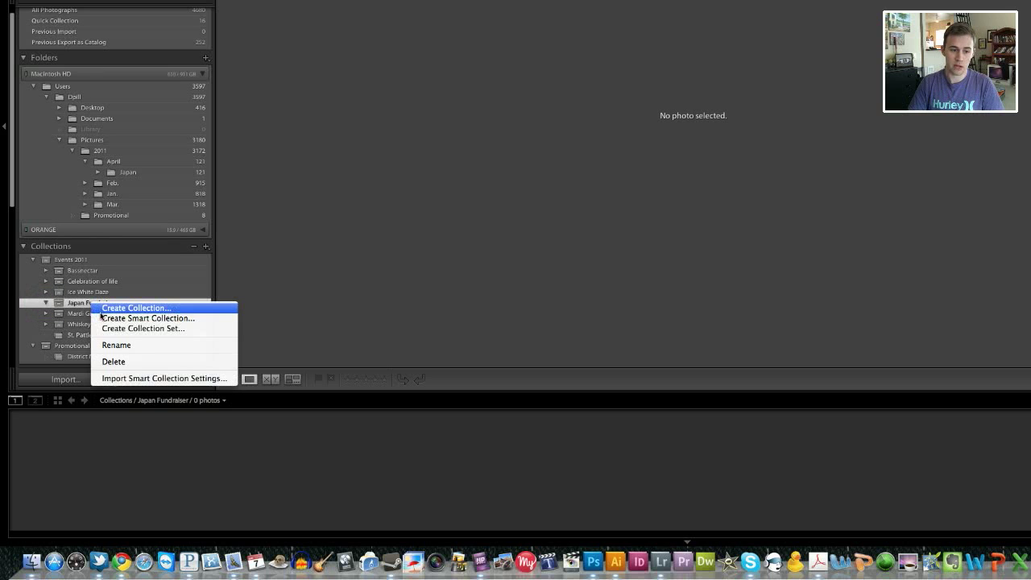
left_click(114, 310)
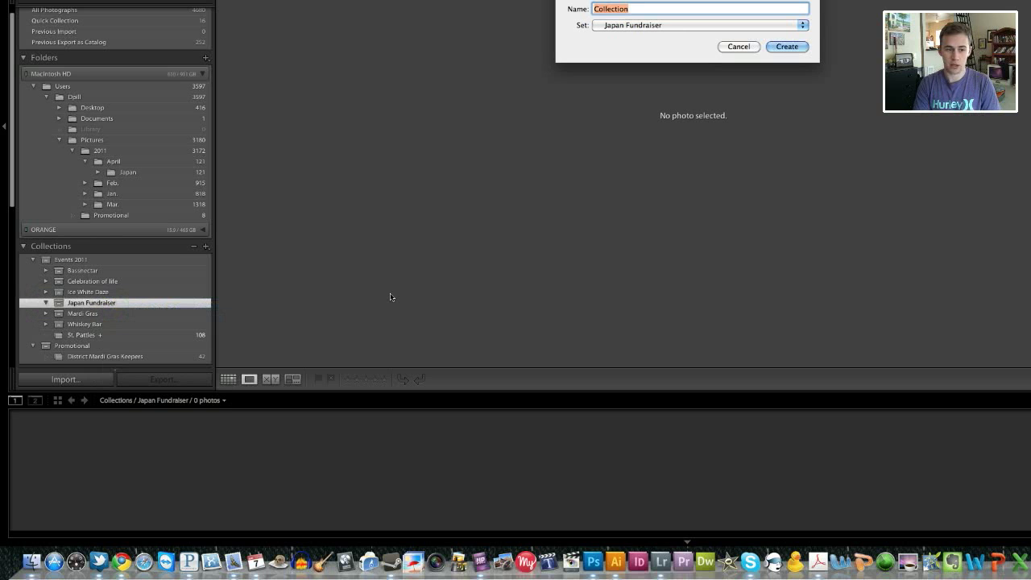
type("r1")
key("Return")
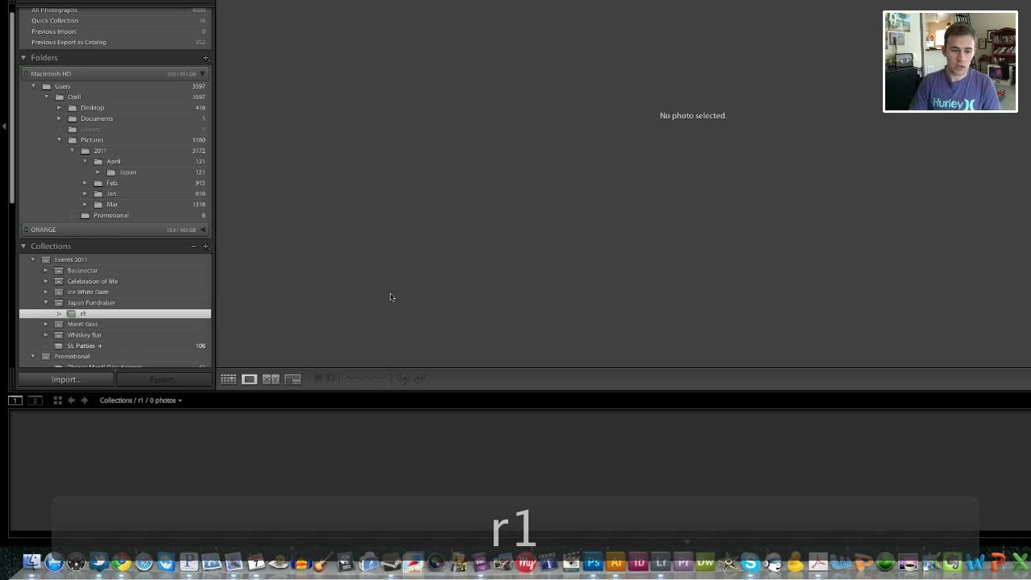
Create a second collection named r2 inside the Japan Fundraiser set.
right_click(109, 304)
left_click(92, 305)
left_click(91, 306)
right_click(91, 306)
left_click(121, 308)
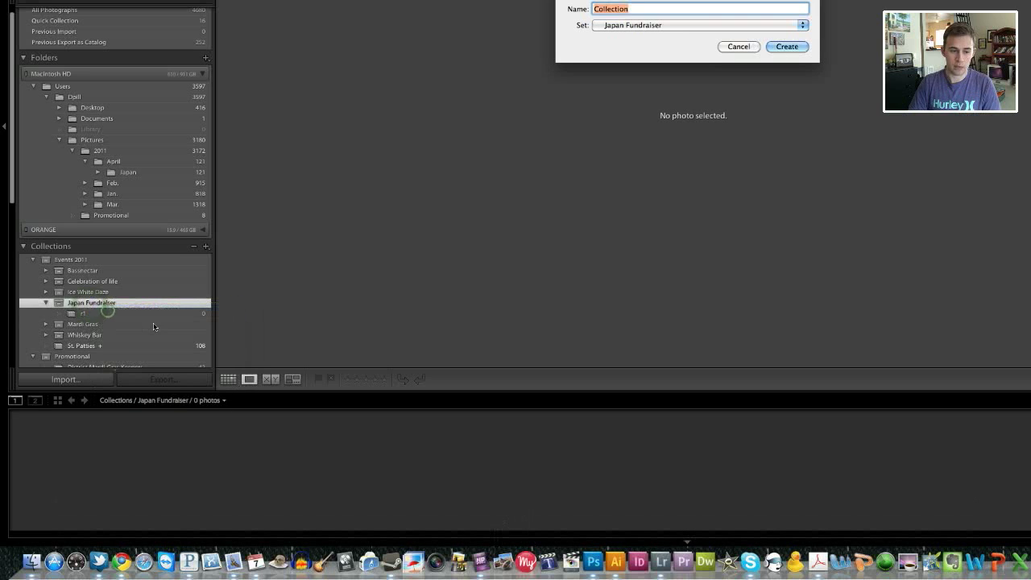
type("r2")
key("Return")
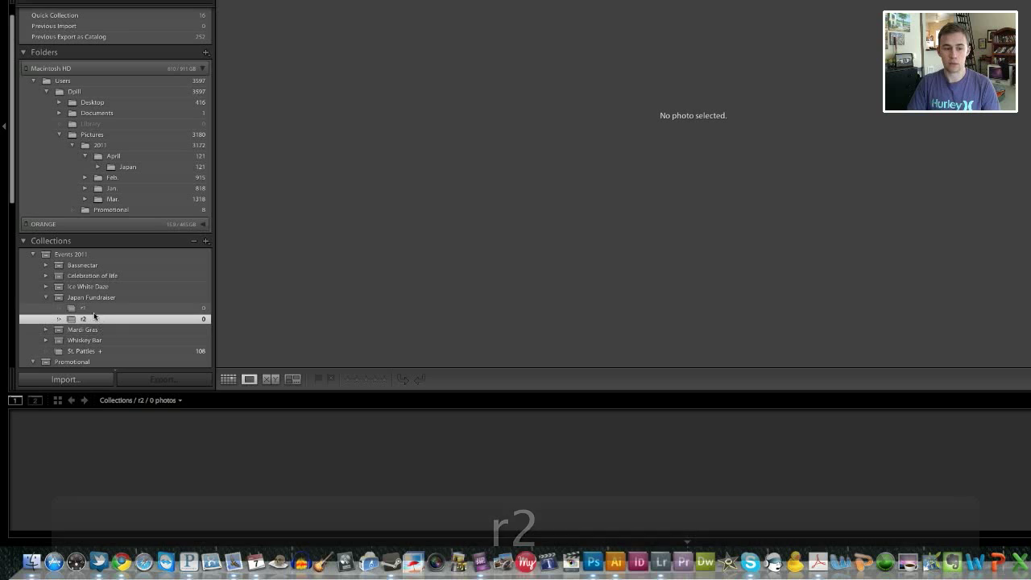
Examine how the Ice White Daze set is organised, collapse it and return to r2 in the Japan Fundraiser set.
left_click(45, 288)
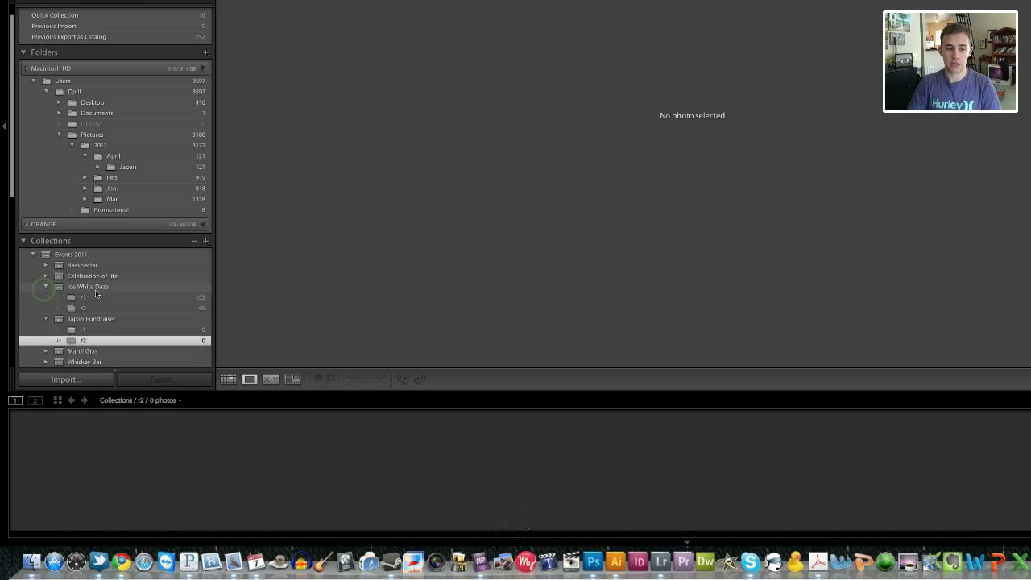
left_click(58, 288)
left_click(46, 286)
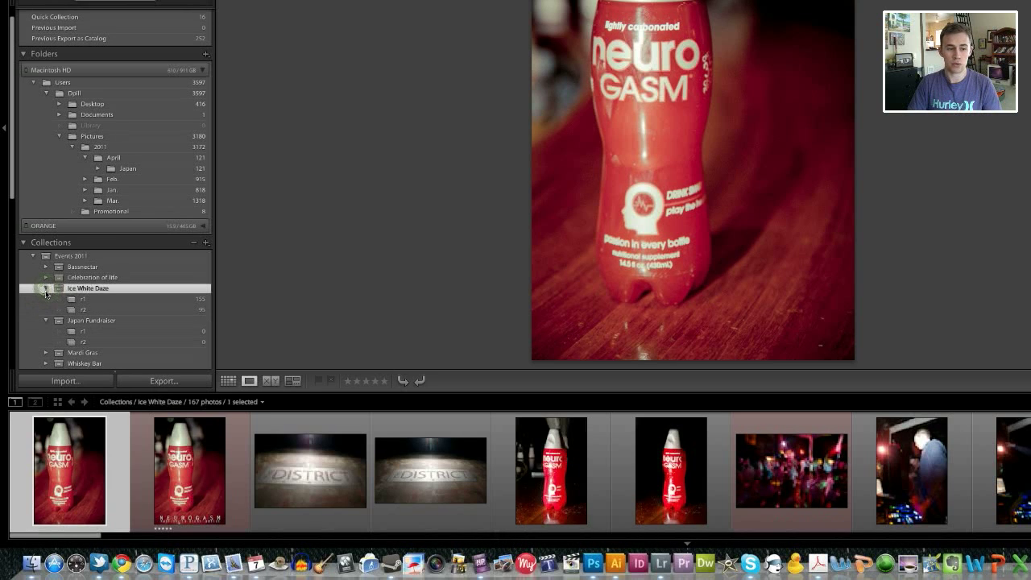
left_click(80, 307)
left_click(84, 319)
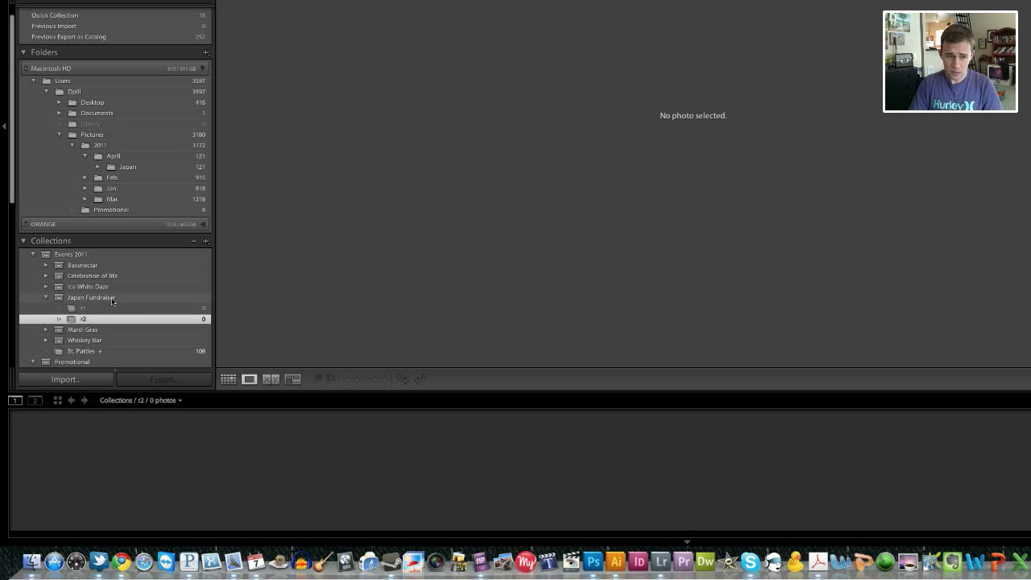
Set r1 in the Japan Fundraiser set as the target collection.
left_click(105, 308)
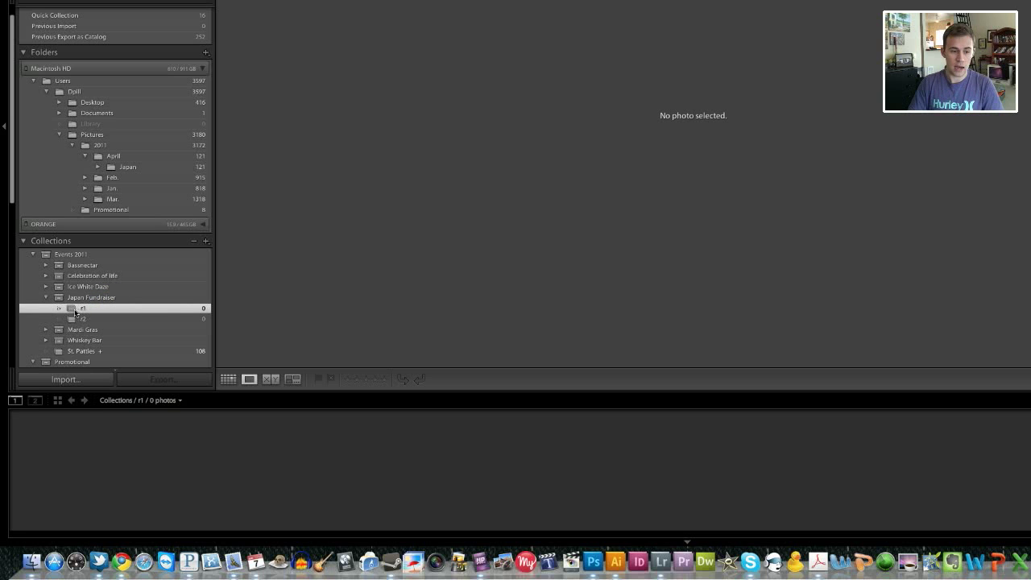
right_click(86, 313)
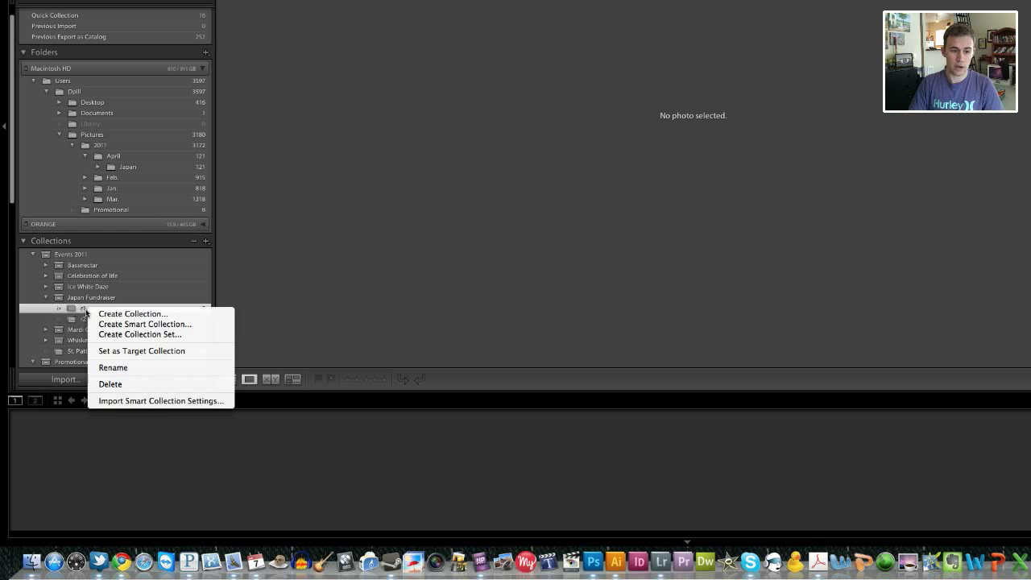
left_click(125, 352)
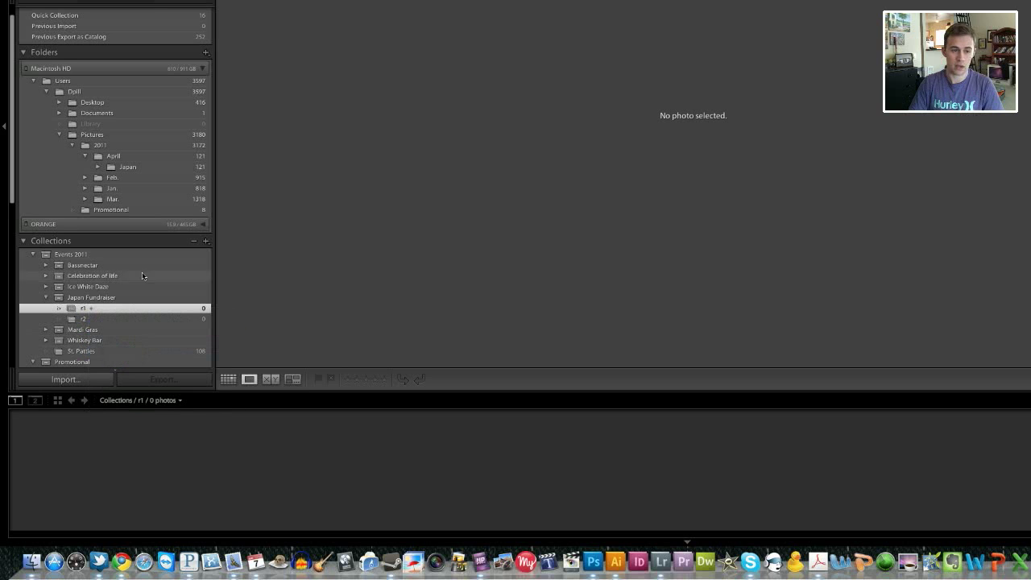
Open the Japan folder under April 2011 and add its second photo to the target collection r1.
left_click(151, 167)
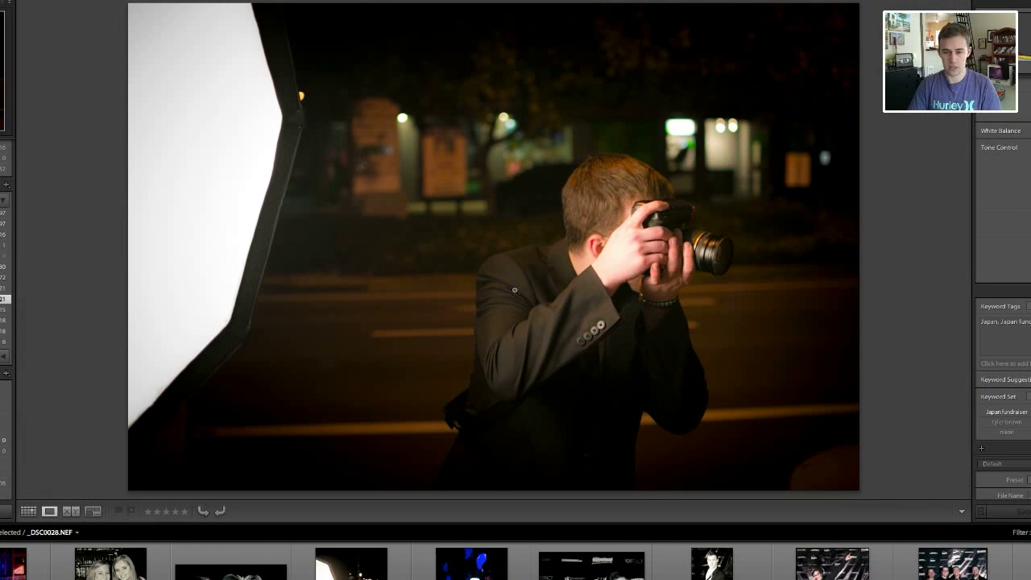
key("Right")
key("b")
Add the black-and-white portrait of the man holding a camera and the two photos after it to r1.
key("Right")
key("Right")
key("Right")
key("Right")
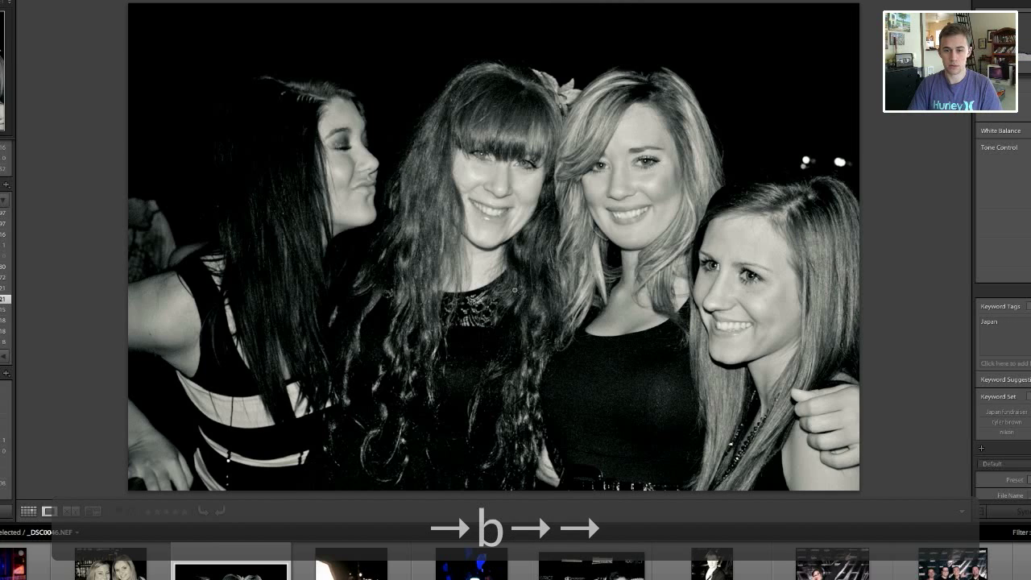
key("Right")
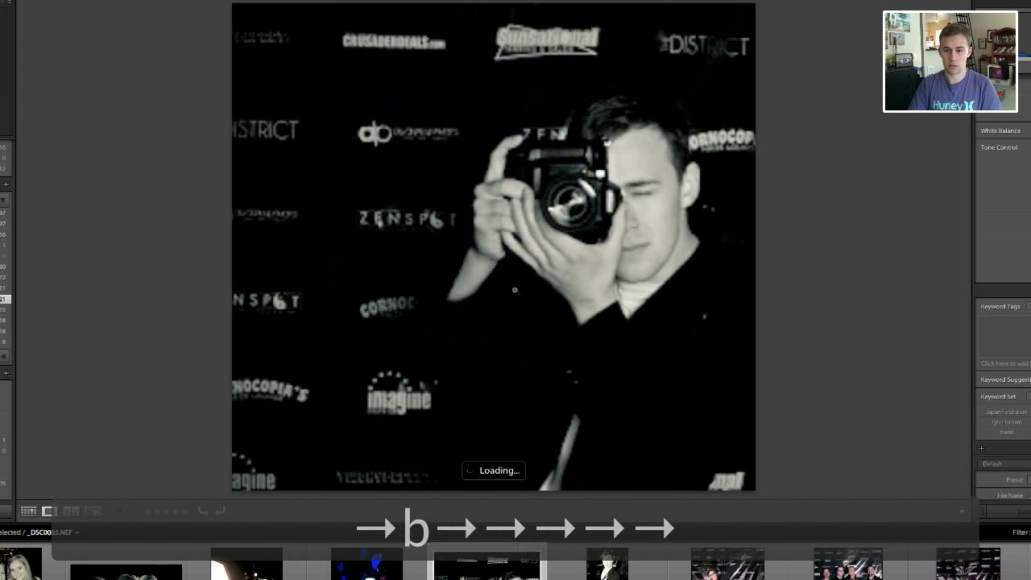
key("b")
key("Right")
key("b")
key("Right")
key("b")
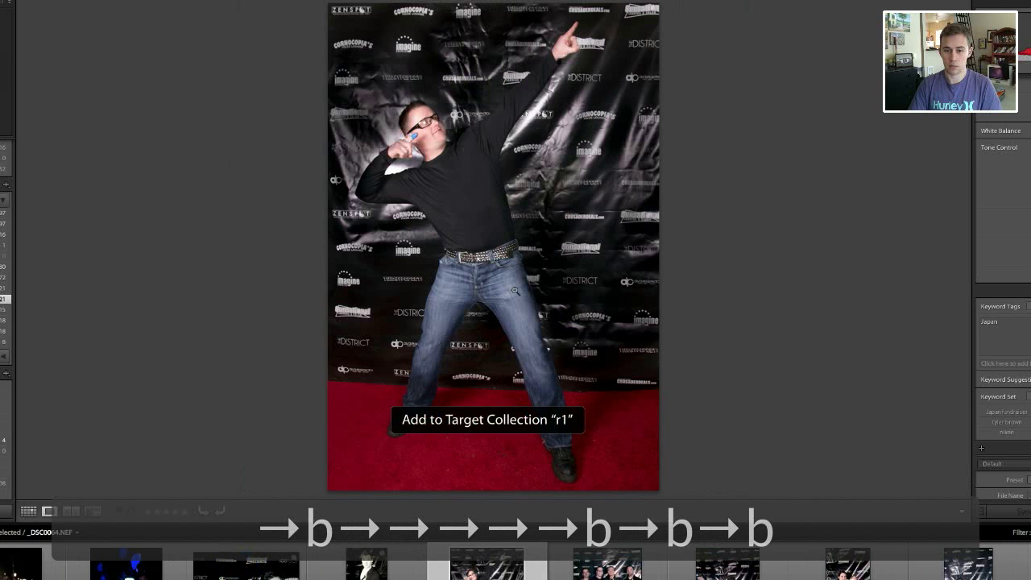
Review the following red-carpet photos and add the one of two women in red and pink tops to r1.
key("Right")
key("Right")
key("Right")
key("Right")
key("Right")
key("Right")
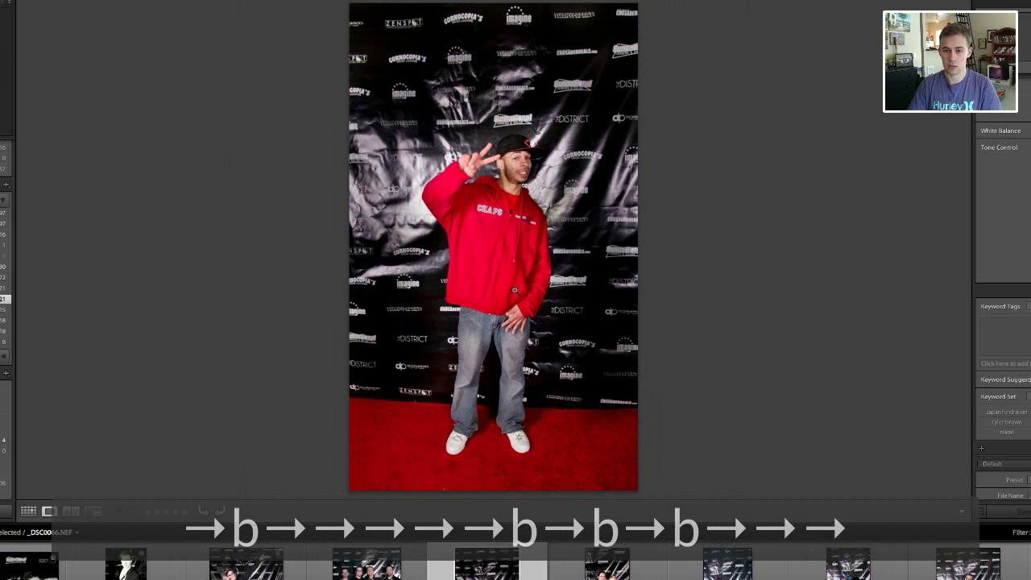
key("Right")
key("Right")
key("Right")
key("Right")
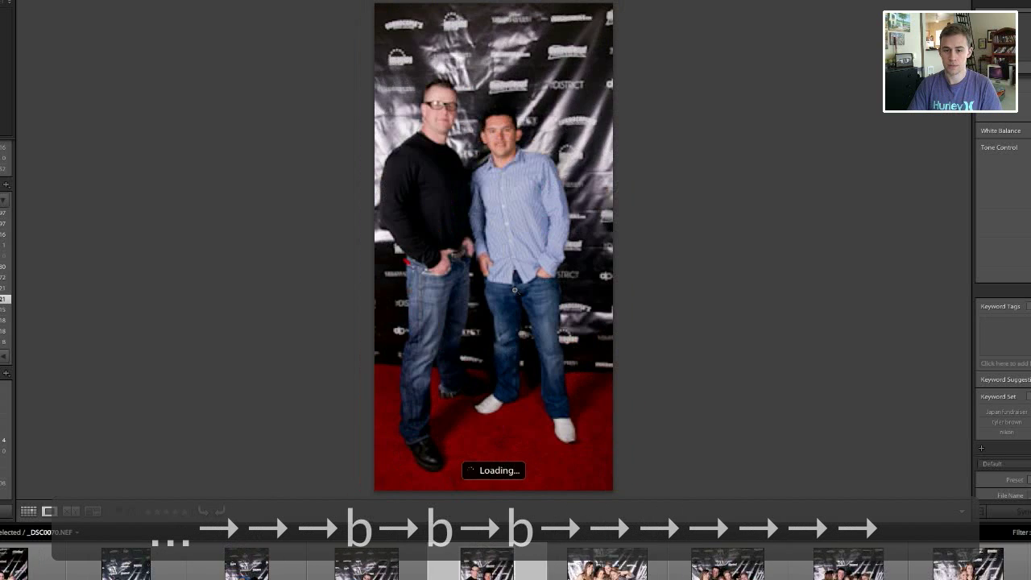
key("Right")
key("Right")
key("Right")
key("Right")
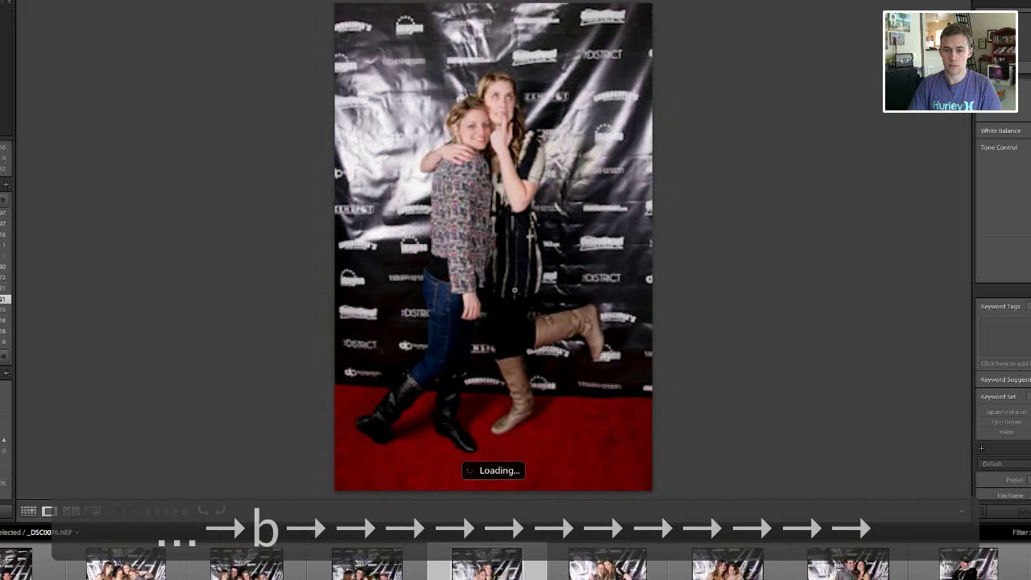
key("Right")
key("Right")
key("Right")
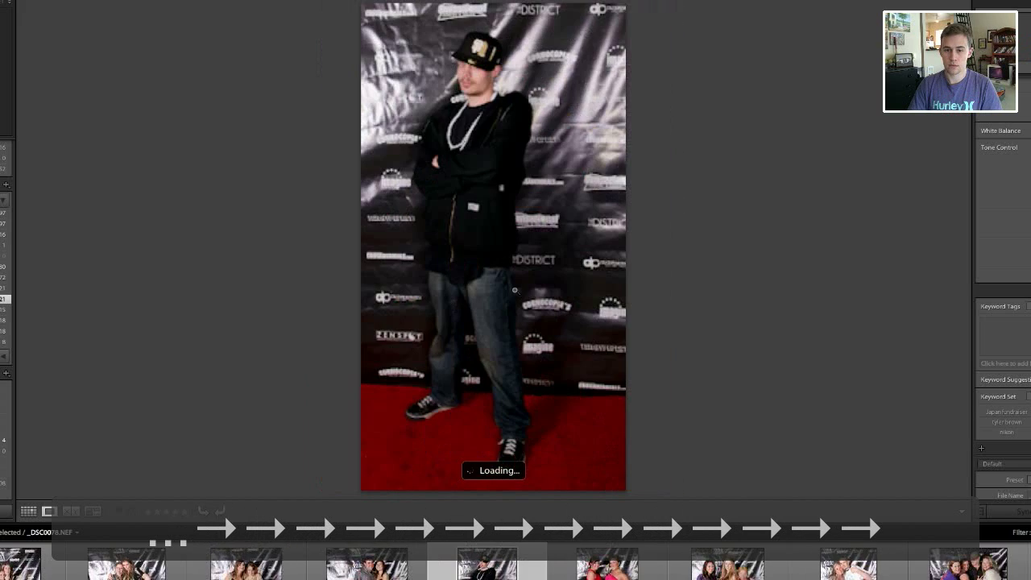
key("Left")
key("b")
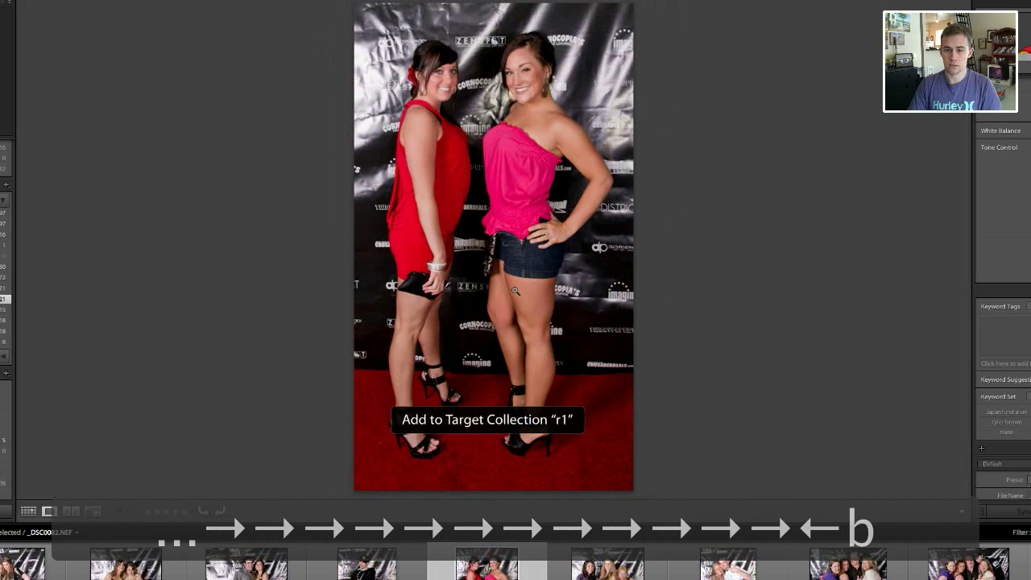
Add the red-carpet photo of a man in a pink shirt between two women and the photo after it to r1.
key("Right")
key("Right")
key("Right")
key("Right")
key("Right")
key("Right")
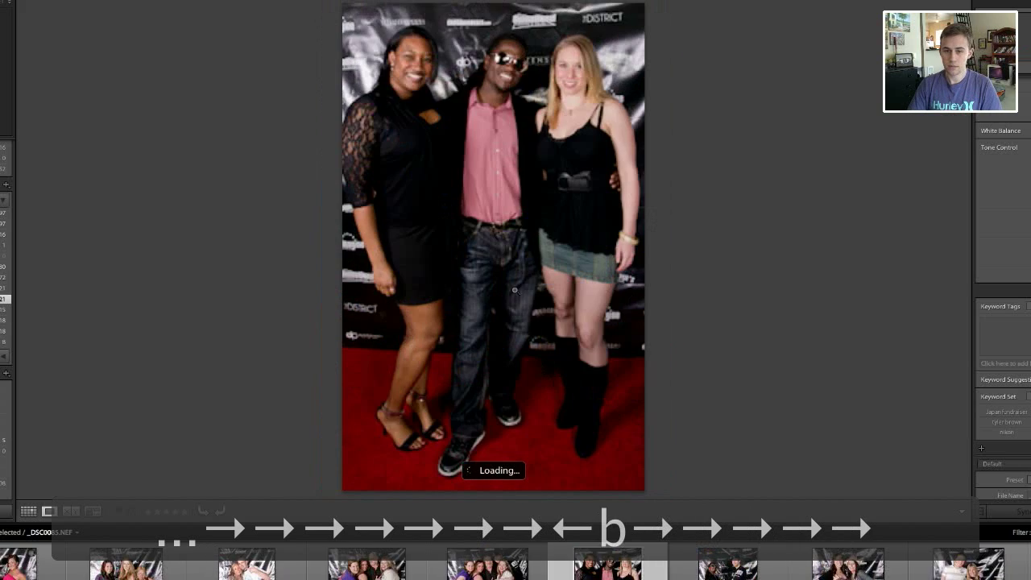
key("Left")
key("b")
key("Right")
key("b")
Skip the remaining red-carpet shots and add the photo of the DJ reaching for his laptop above the mixer to r1.
key("Right")
key("Right")
key("Right")
key("Right")
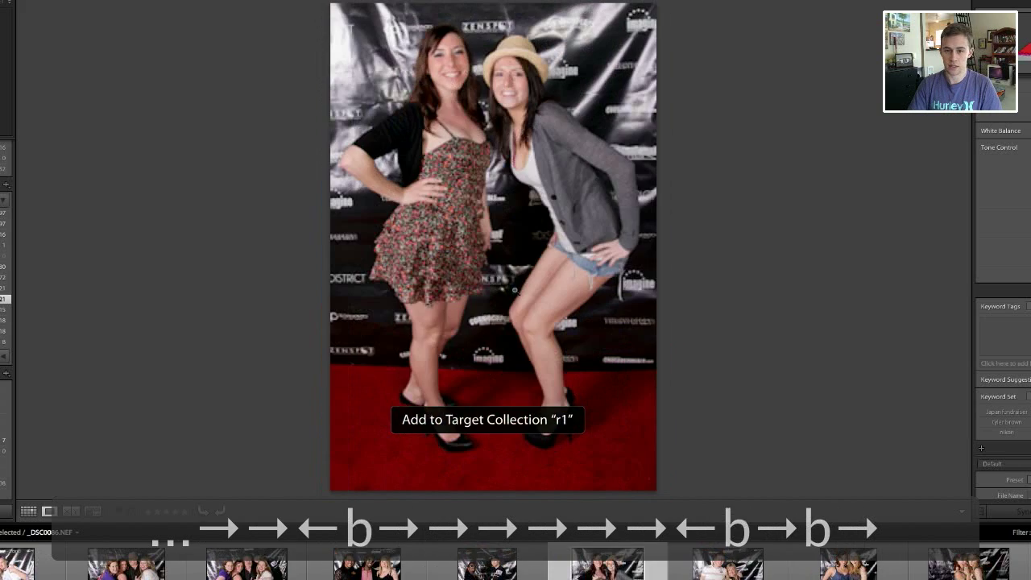
key("Right")
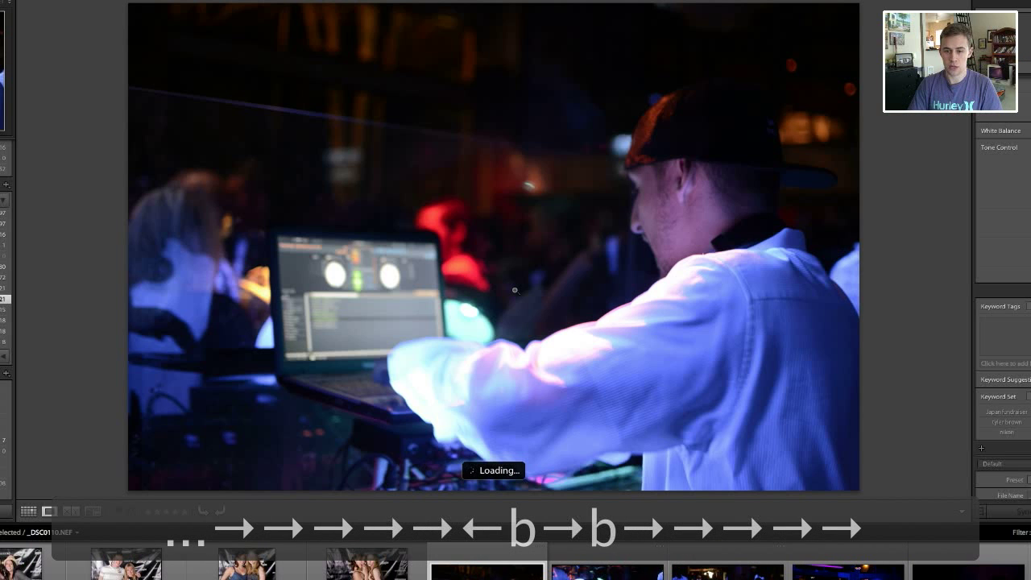
key("Right")
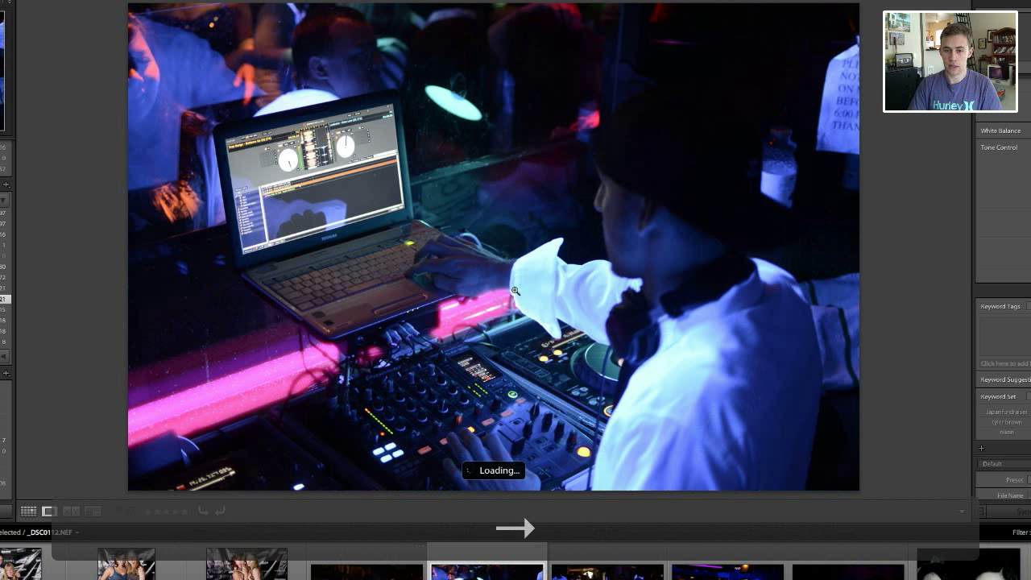
key("b")
Skip the dark club shots and add the black-and-white close-up of two women to r1.
key("Right")
key("Right")
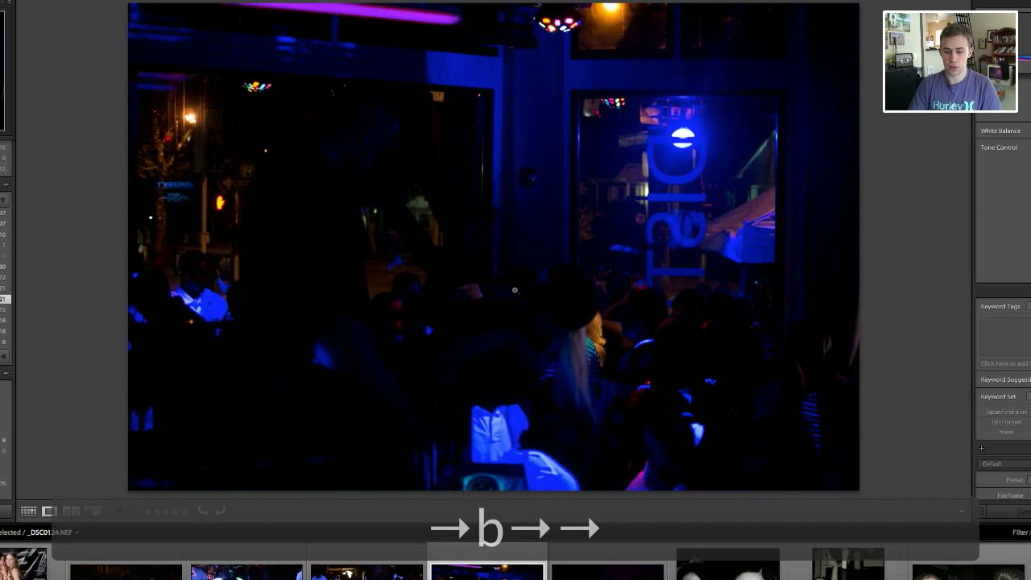
key("Right")
key("Right")
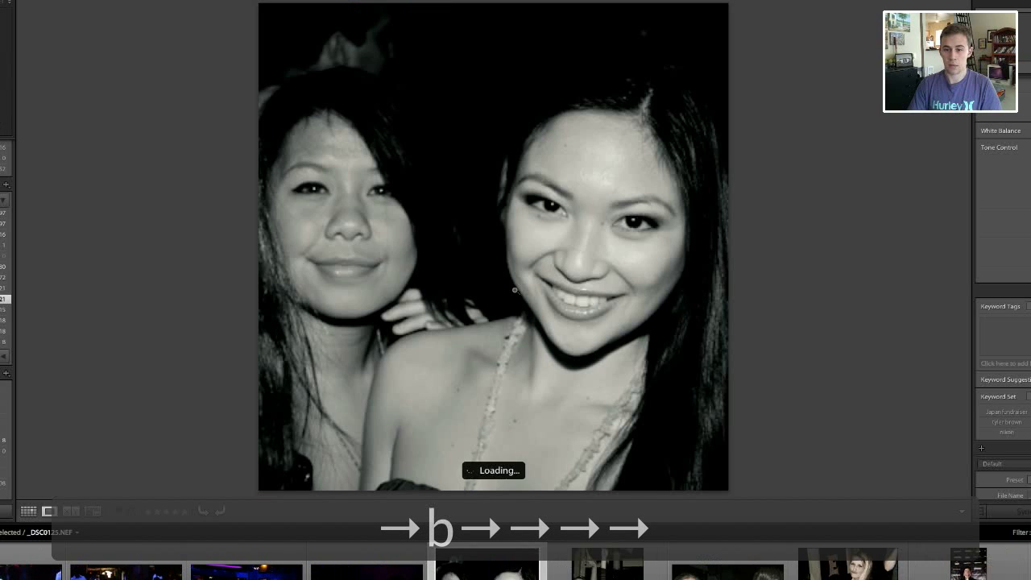
key("b")
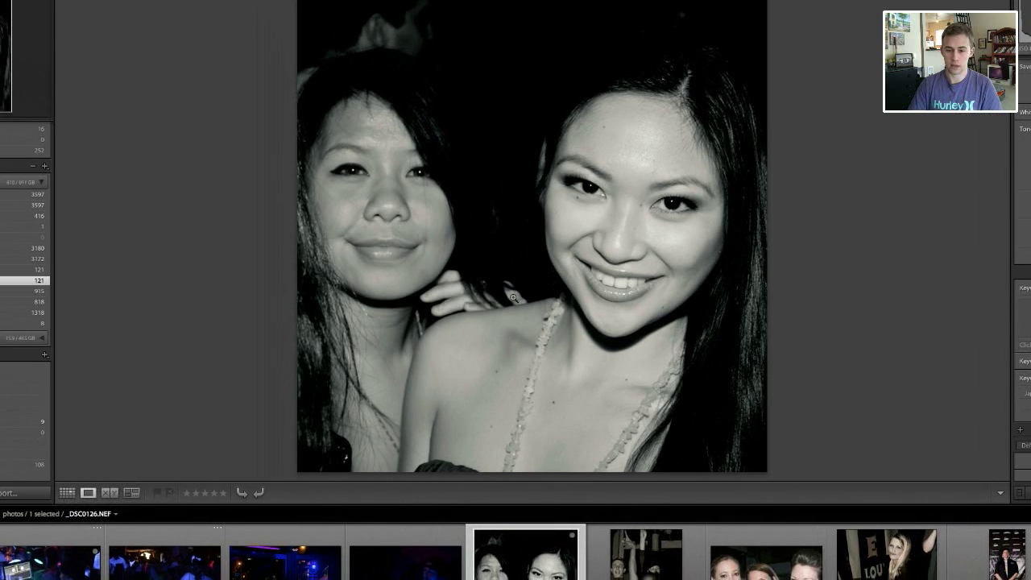
Skip the next club photos and add the full-length shot of a man in a black shirt and cap with clasped hands to r1.
key("Right")
key("Right")
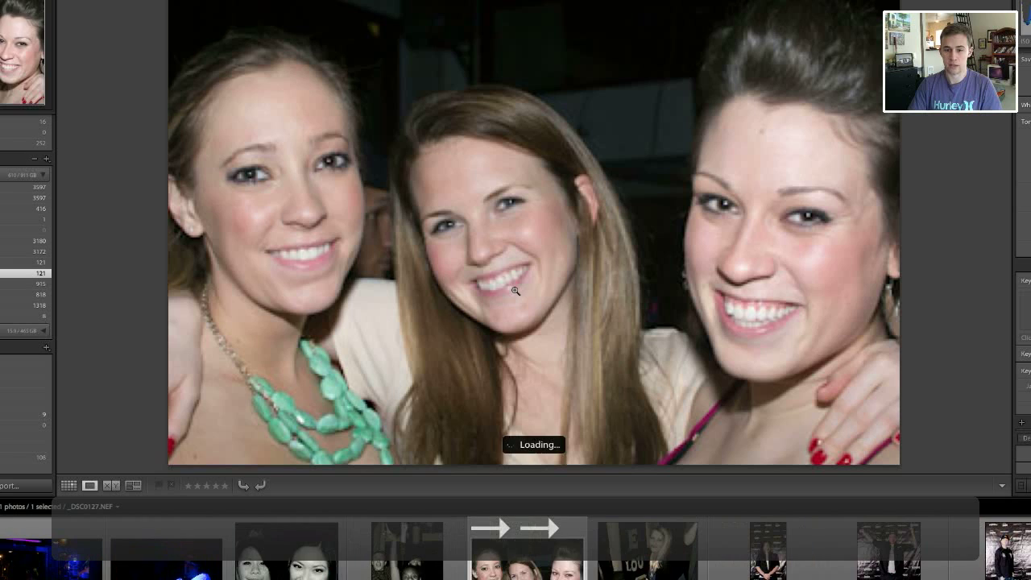
key("Right")
key("Right")
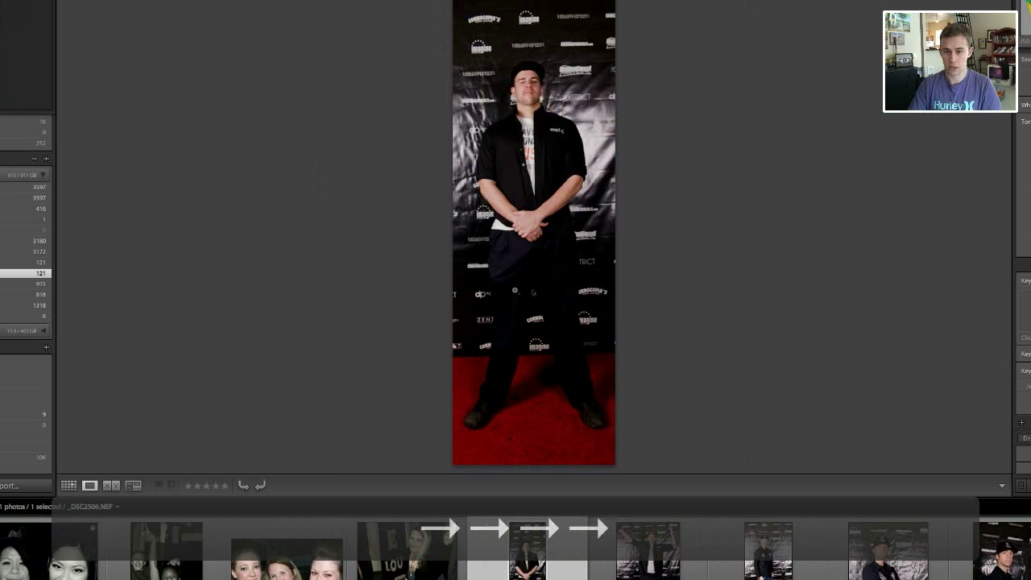
key("b")
Add the photo right after the man in a black cap with crossed arms to r1.
key("Right")
key("Right")
key("Right")
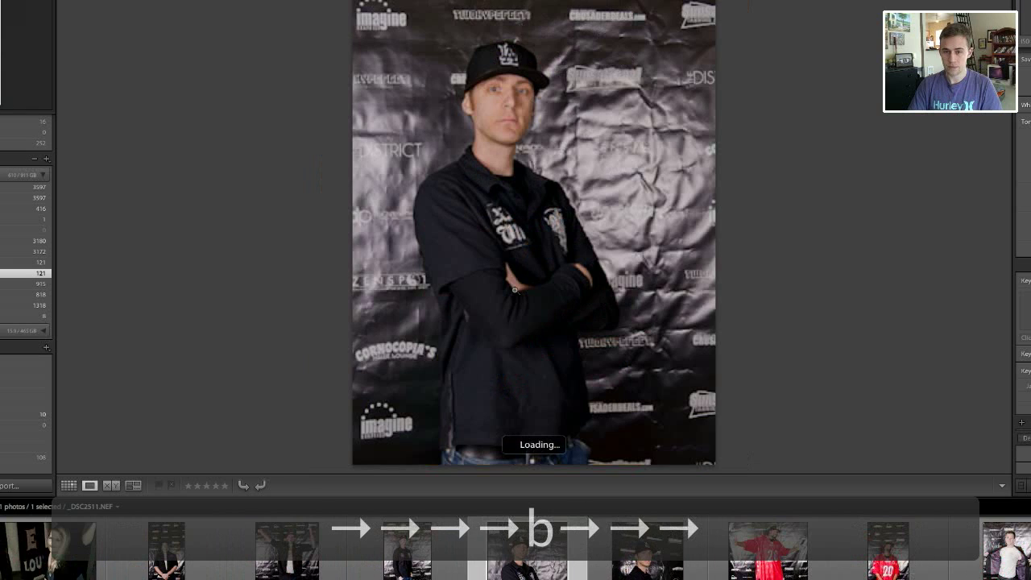
key("Right")
key("b")
Add the photo of a man holding his jacket open over a white T-shirt and the photo after it to r1.
key("Right")
key("Right")
key("Right")
key("Right")
key("Left")
key("b")
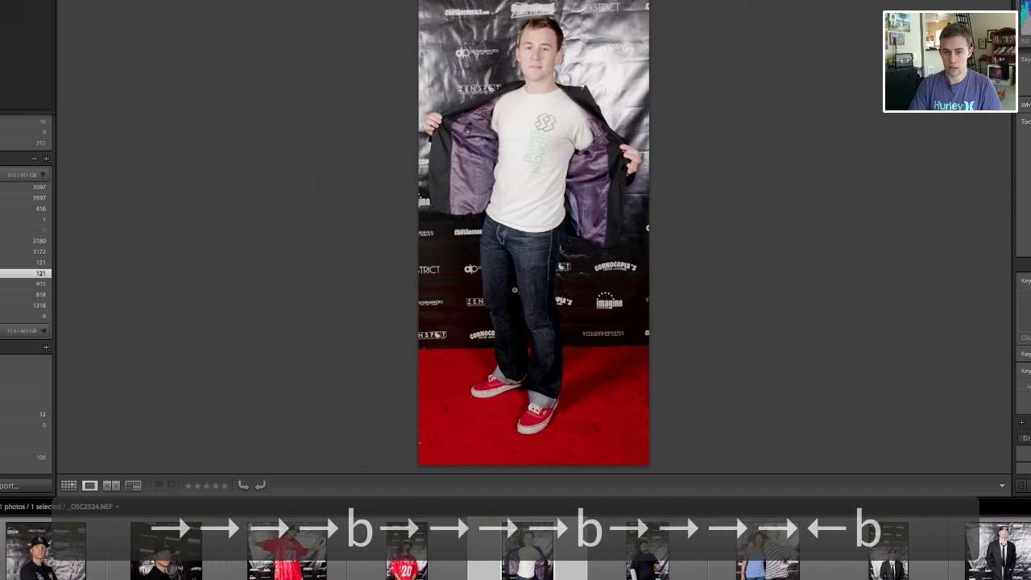
key("Right")
key("b")
Add the photo following the man in a blazer, loose tie and backwards cap to r1.
key("Right")
key("Right")
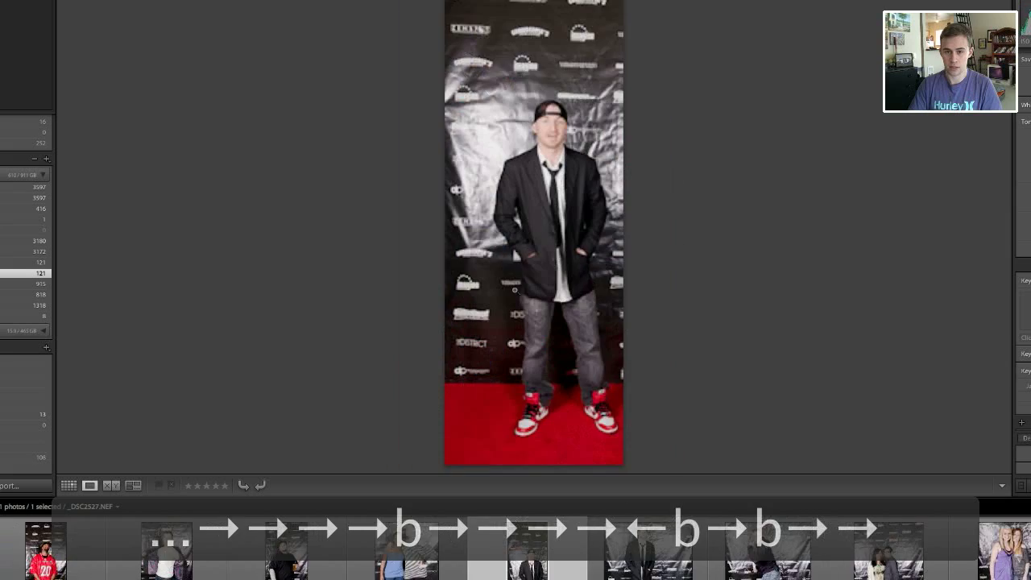
key("Right")
key("b")
Review the following red-carpet shots and add the first photo of the couple in sunglasses and ZenSpot shirts to r1.
key("Right")
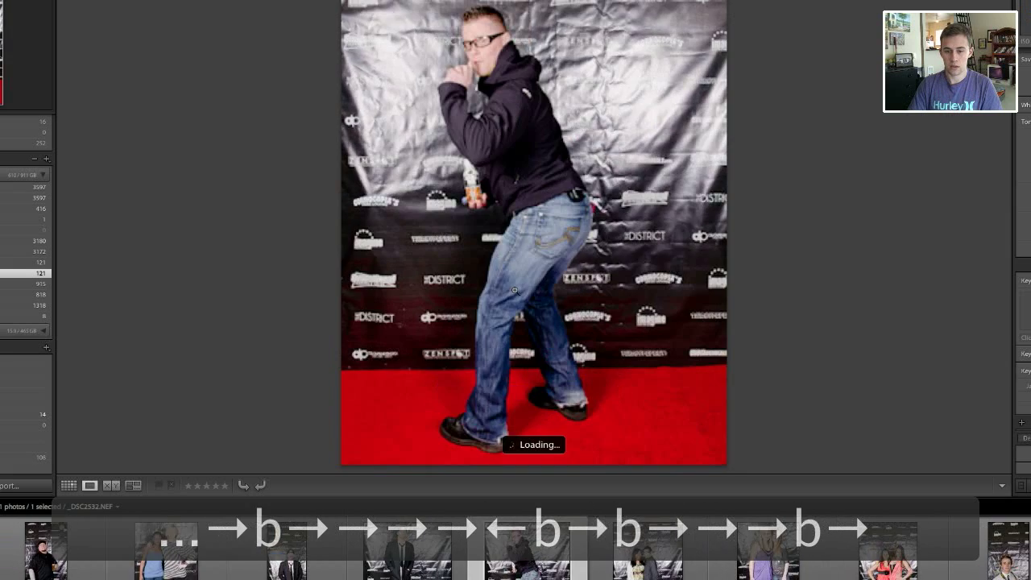
key("Right")
key("Right")
key("Right")
key("Right")
key("Right")
key("Right")
key("Right")
key("Left")
key("b")
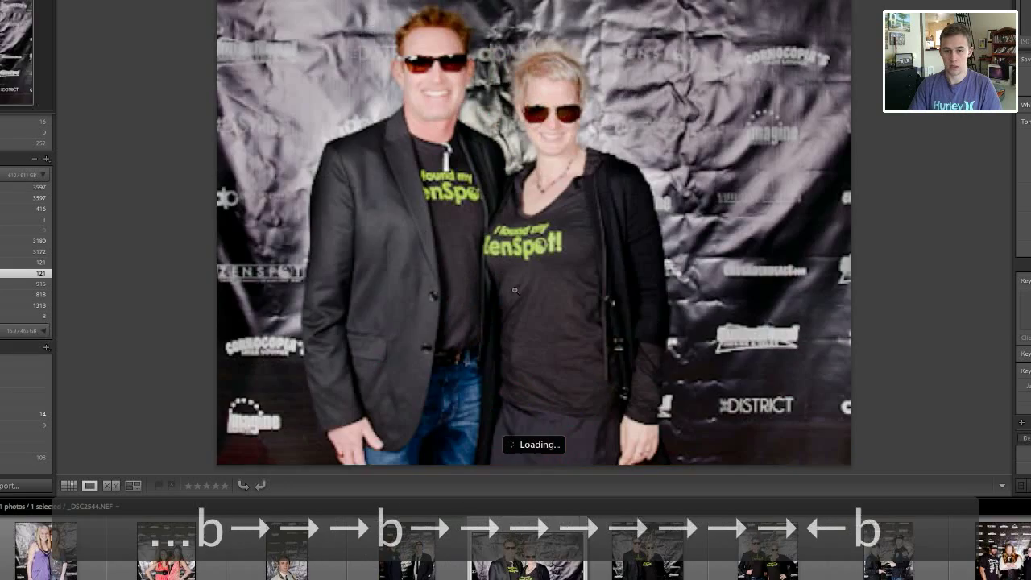
Skip ahead through the red-carpet shots and add the trio photo just before the three men with arms around each other to r1.
key("Right")
key("Right")
key("Right")
key("Right")
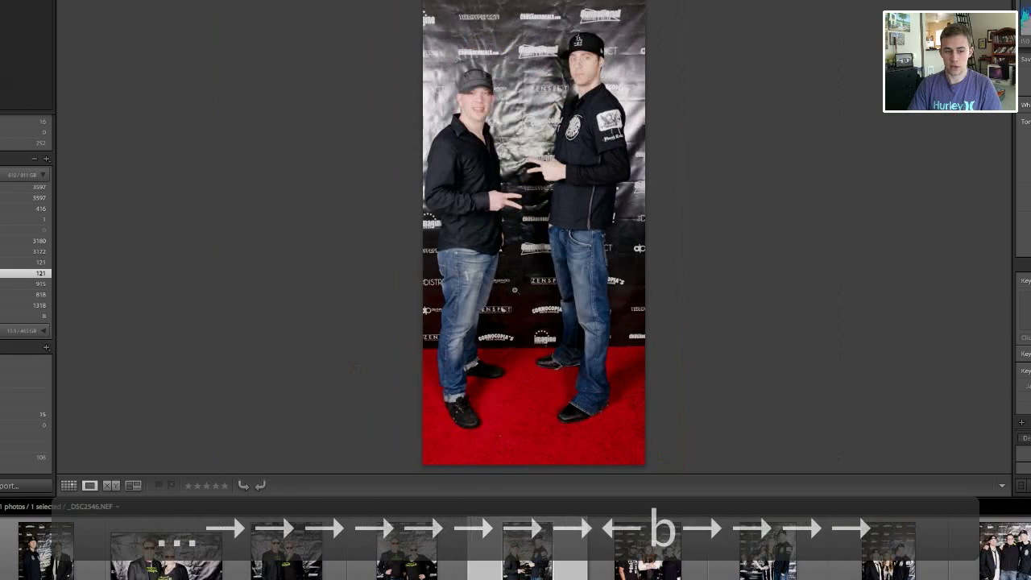
key("Right")
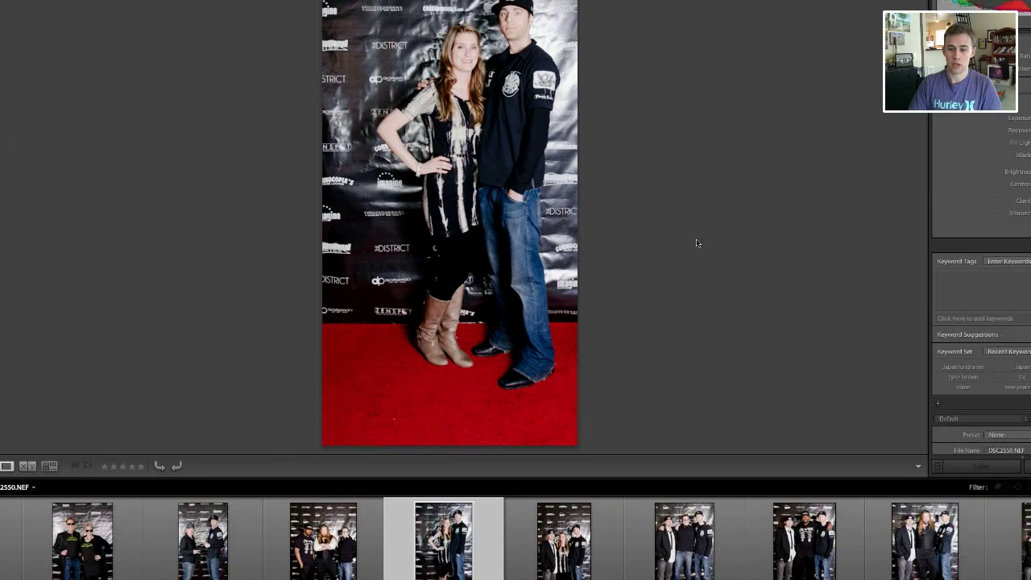
key("Right")
key("Right")
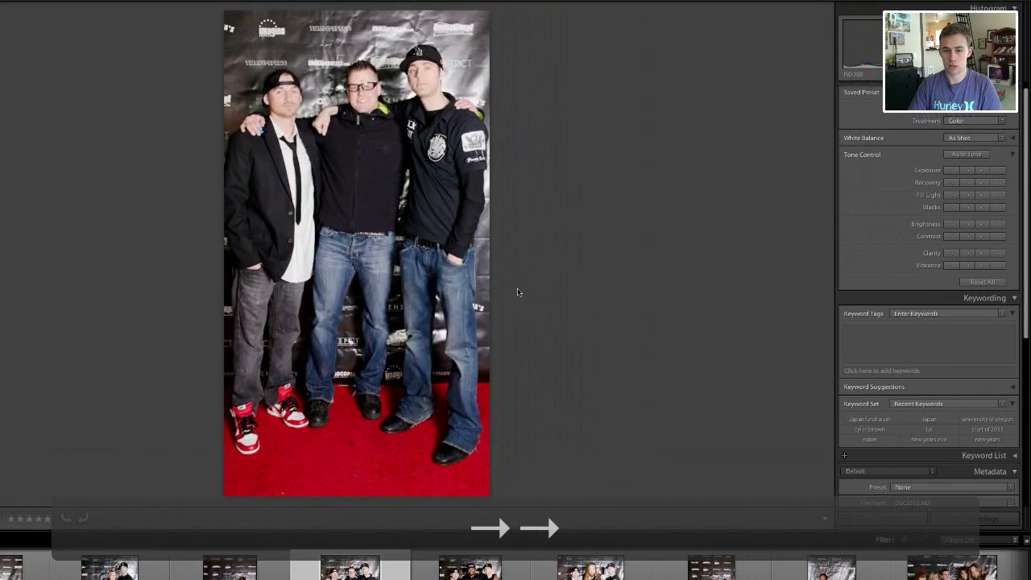
key("Left")
key("b")
Add the trio photo with the long-haired guest in the middle to r1.
key("Right")
key("Right")
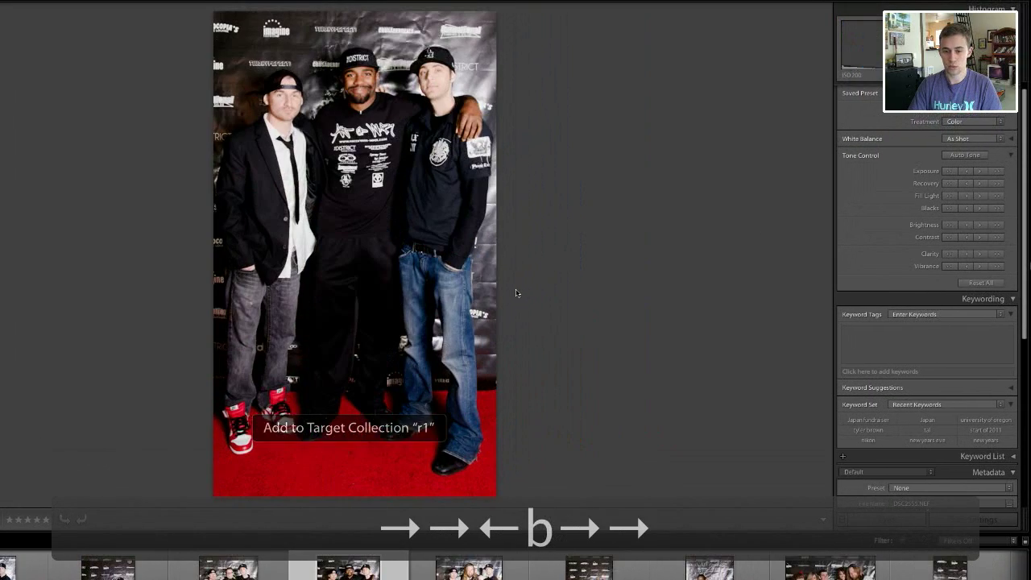
key("Right")
key("b")
Add the three consecutive photos following the group of six to r1, including the smiling man in a blazer and loose tie.
key("Right")
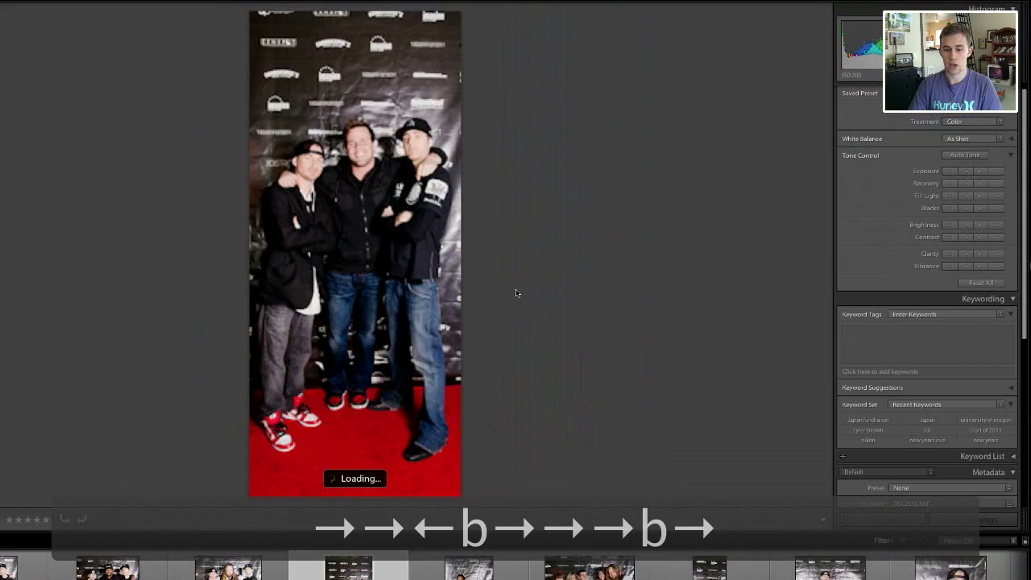
key("Right")
key("Right")
key("Right")
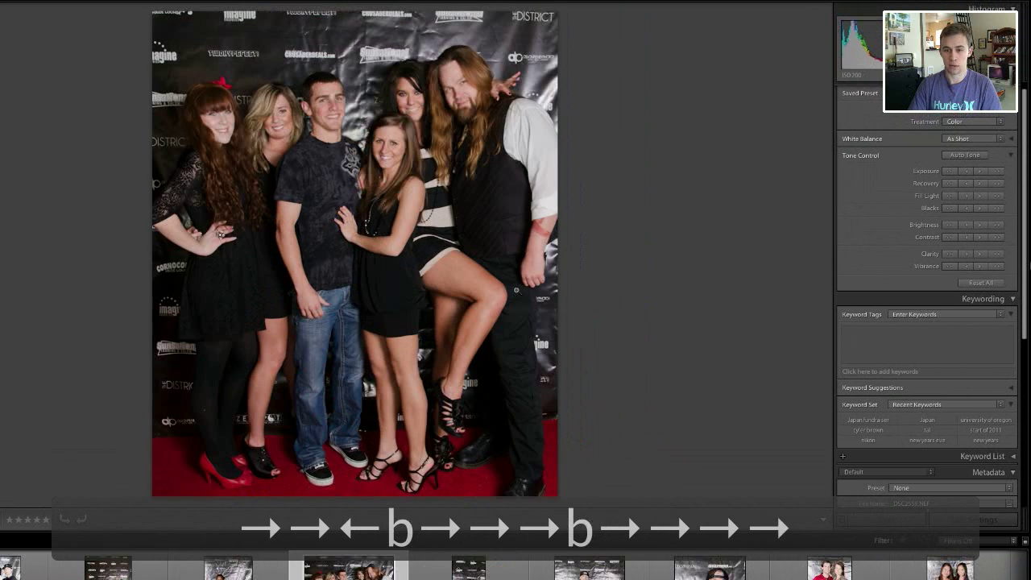
key("b")
key("Right")
key("b")
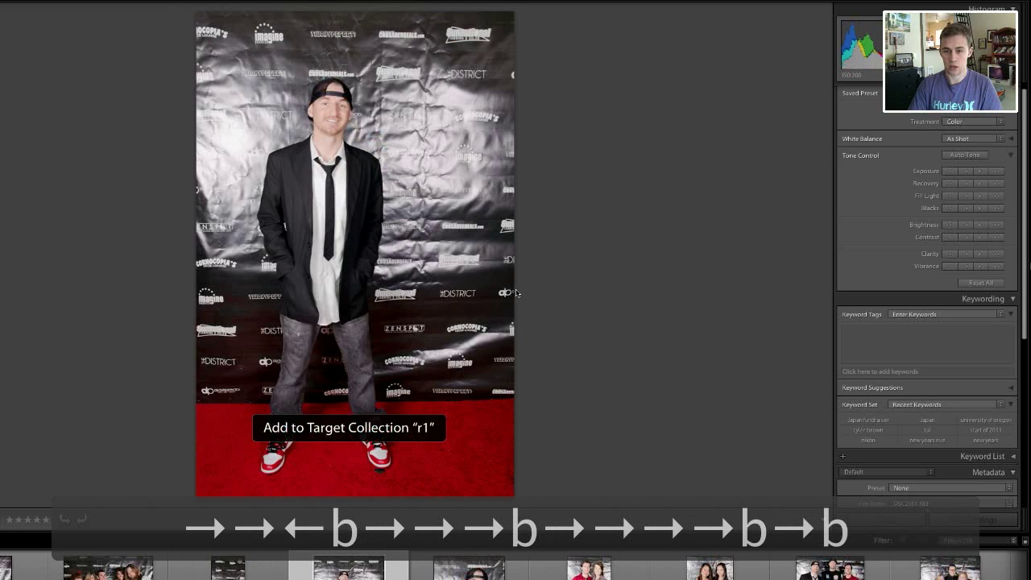
key("Right")
key("b")
Add the photo of two women after the red-polo couple and the group photo following it to r1.
key("Right")
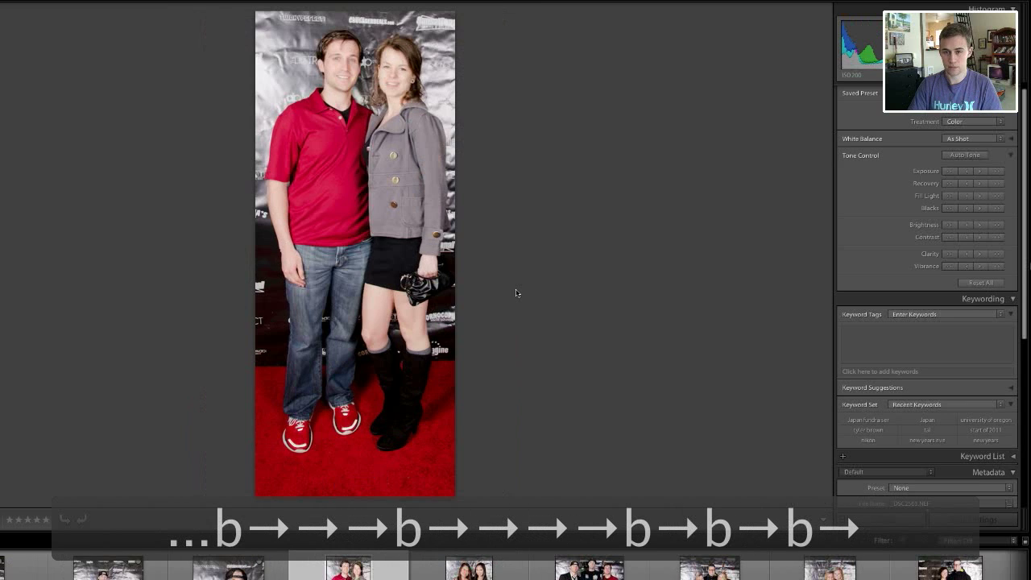
key("Right")
key("b")
key("Right")
key("Right")
key("Left")
key("b")
Add the two women in grey and navy tops, the couple in black jackets and the group photo after them to r1.
key("Right")
key("Right")
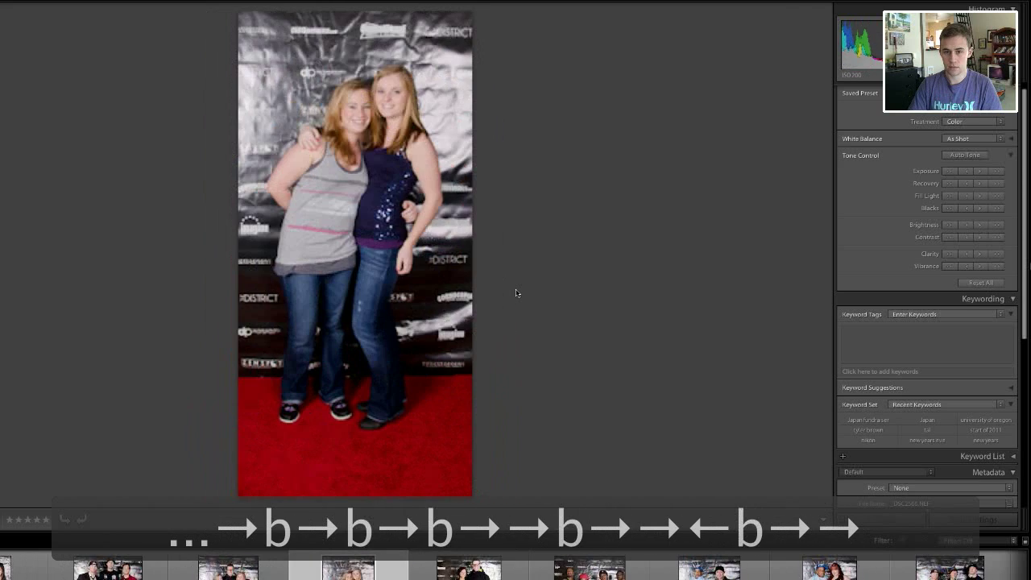
key("Right")
key("Left")
key("b")
key("Right")
key("b")
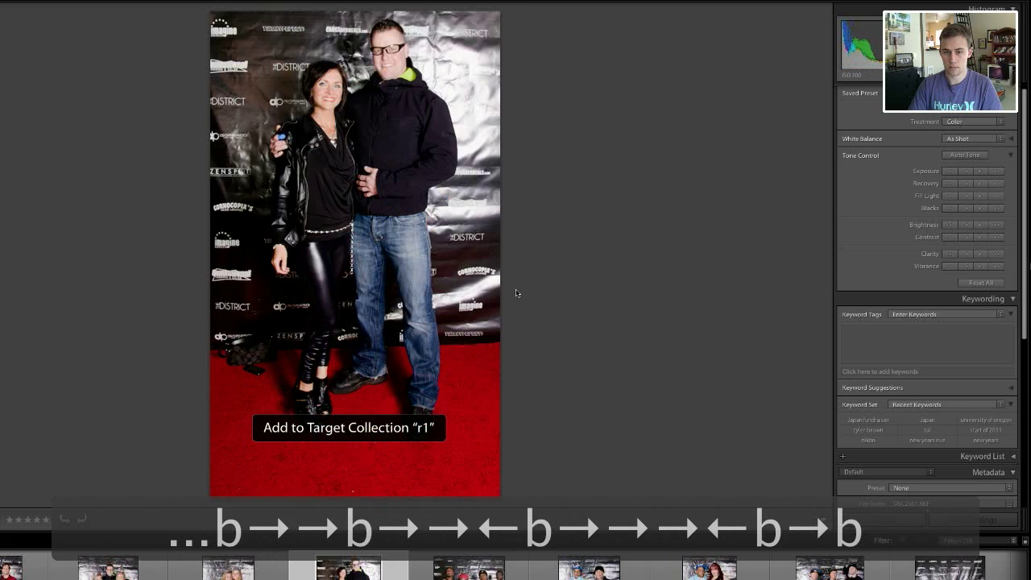
key("Right")
key("b")
Skip the two men in a blue cap and black beanie, and add the three-man photo and the large group after it to r1.
key("Right")
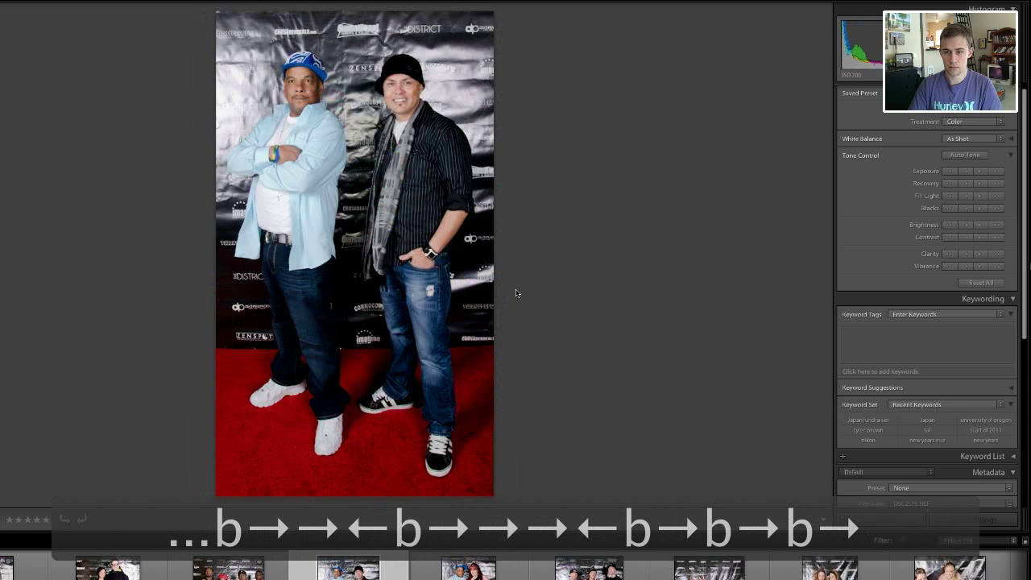
key("Right")
key("Right")
key("b")
key("Right")
key("b")
Add the first shot of the woman in a black dress with the man in a blazer to r1.
key("Right")
key("Right")
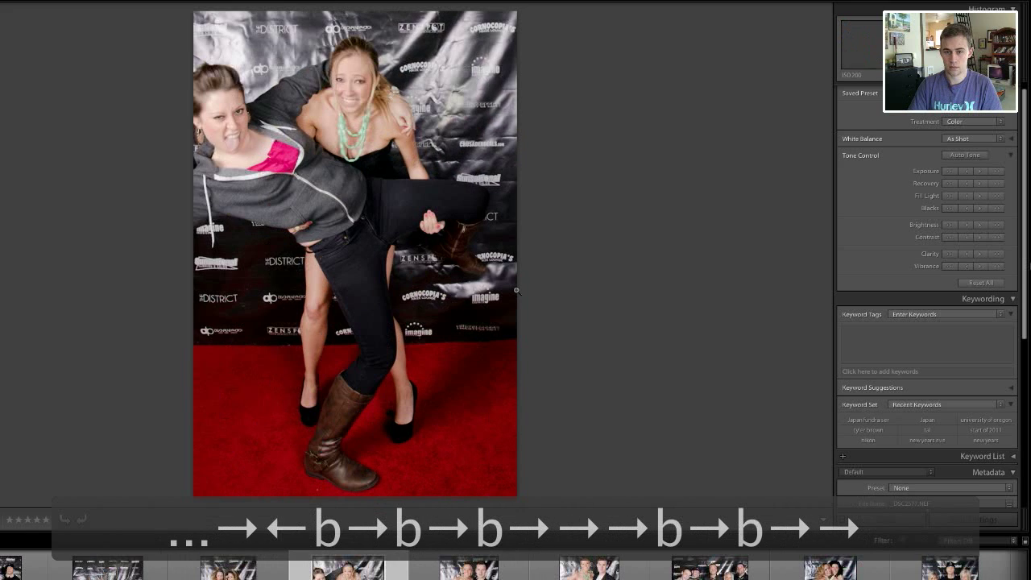
key("Right")
key("b")
Compare the two shots of the black-dress and blazer couple, remove the first from r1 and add the second.
key("Right")
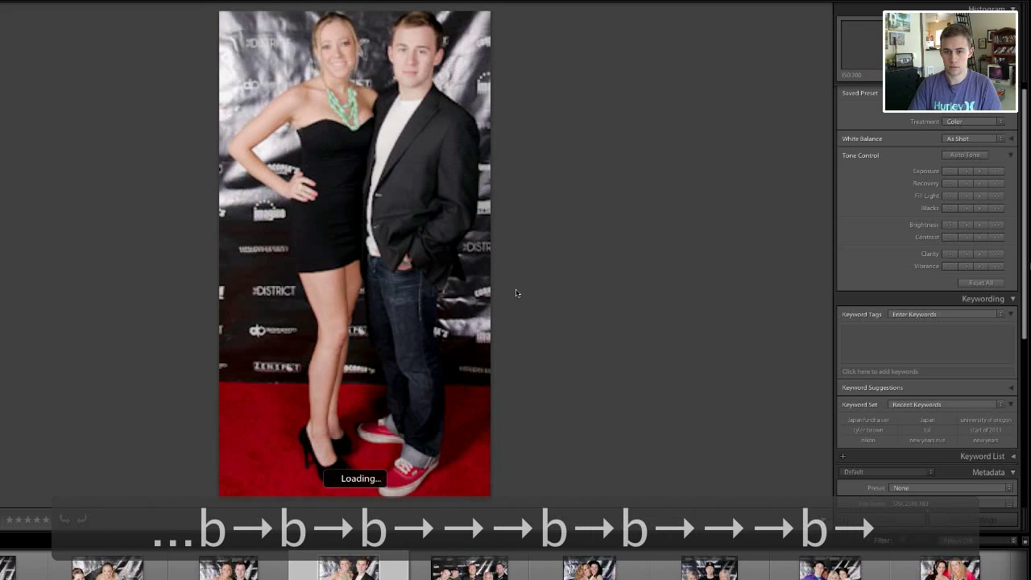
key("Right")
key("Left")
key("Left")
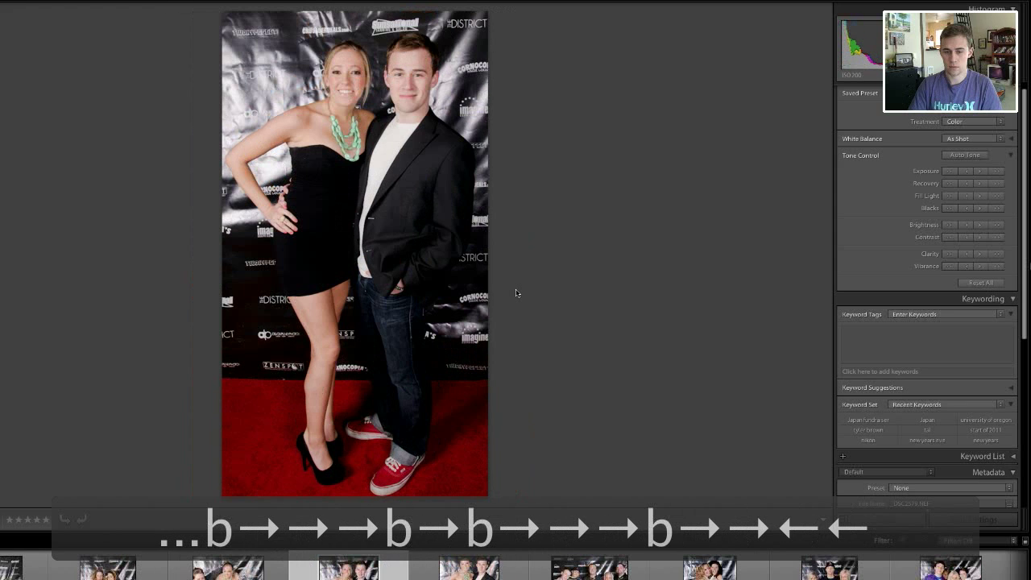
key("b")
key("Right")
key("Left")
key("b")
key("b")
key("b")
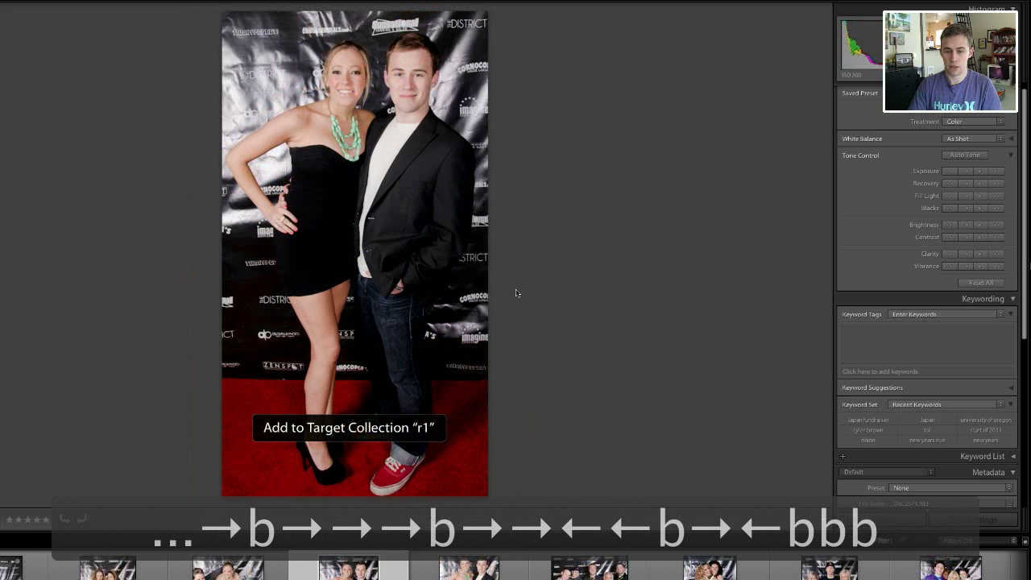
key("b")
key("Right")
key("b")
Add the photo of a man in a black cap between two blonde women to r1.
key("Right")
key("Right")
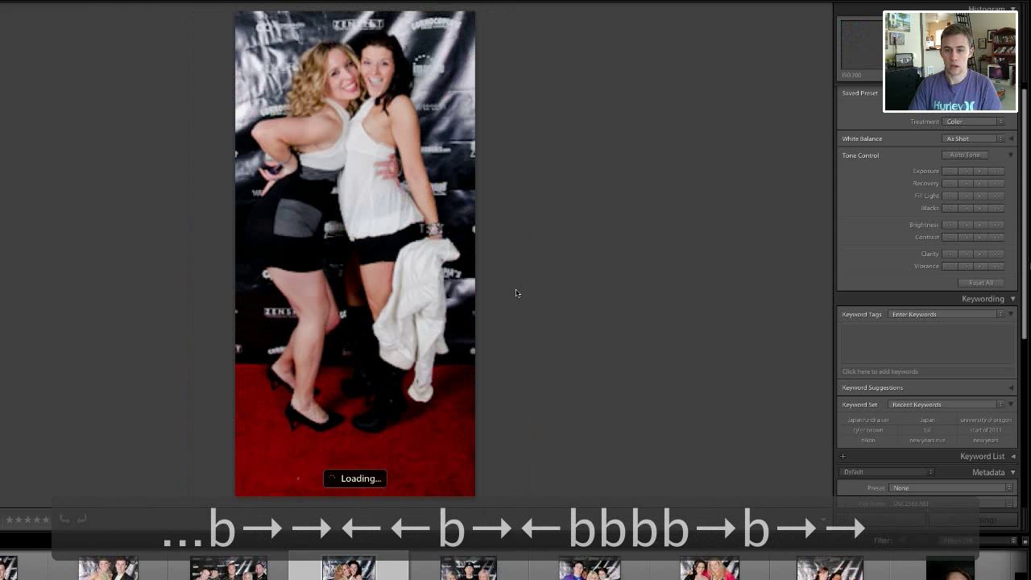
key("Right")
key("b")
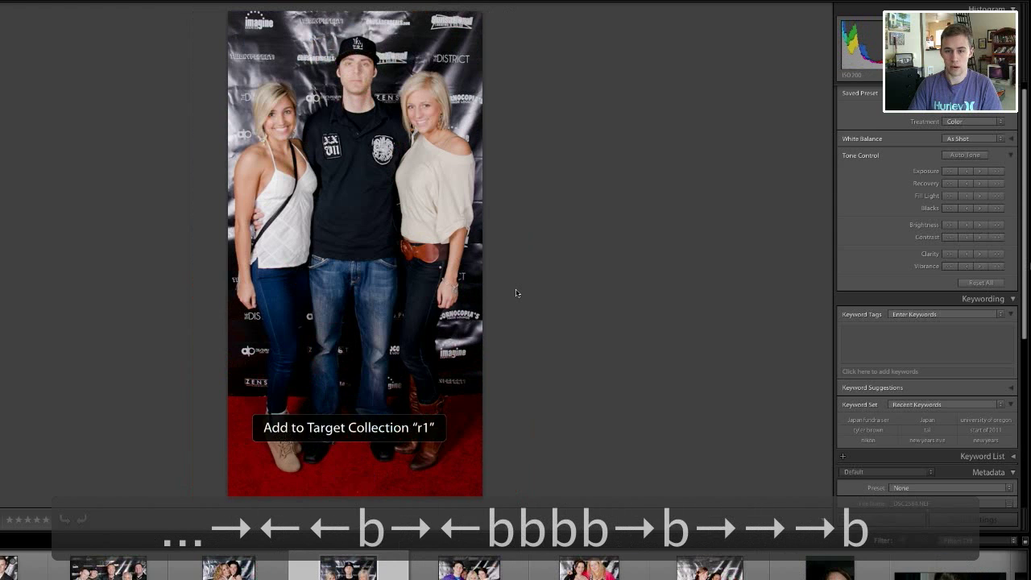
Skip the following portraits and add the close-up of a drink being poured into lemon-garnished glasses to r1.
key("Right")
key("Right")
key("Right")
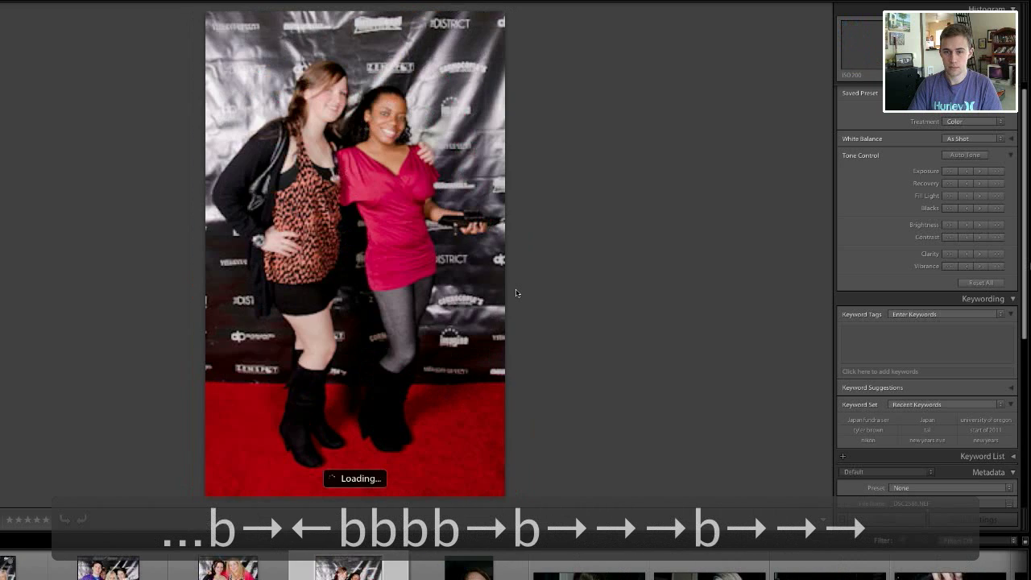
key("Right")
key("Right")
key("Right")
key("Right")
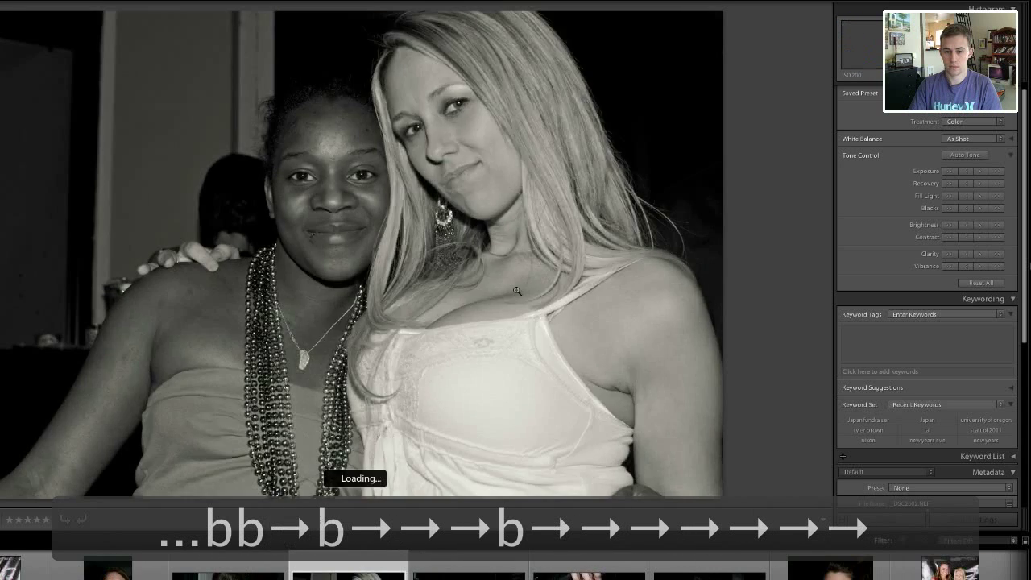
key("Right")
key("b")
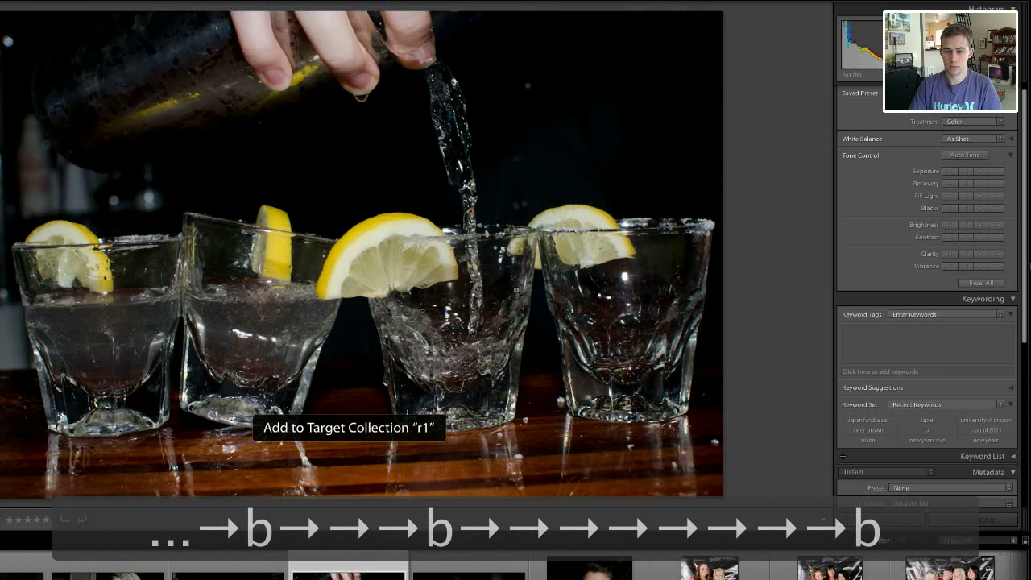
Review the next red-carpet shots and add the photo of three women just before the group of four to r1.
key("Right")
key("Right")
key("Right")
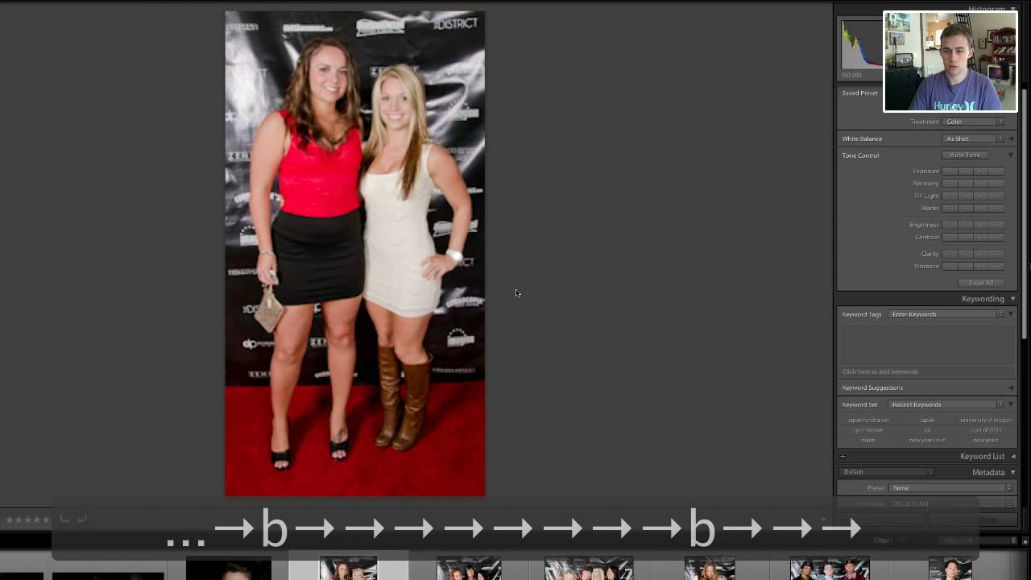
key("Right")
key("Right")
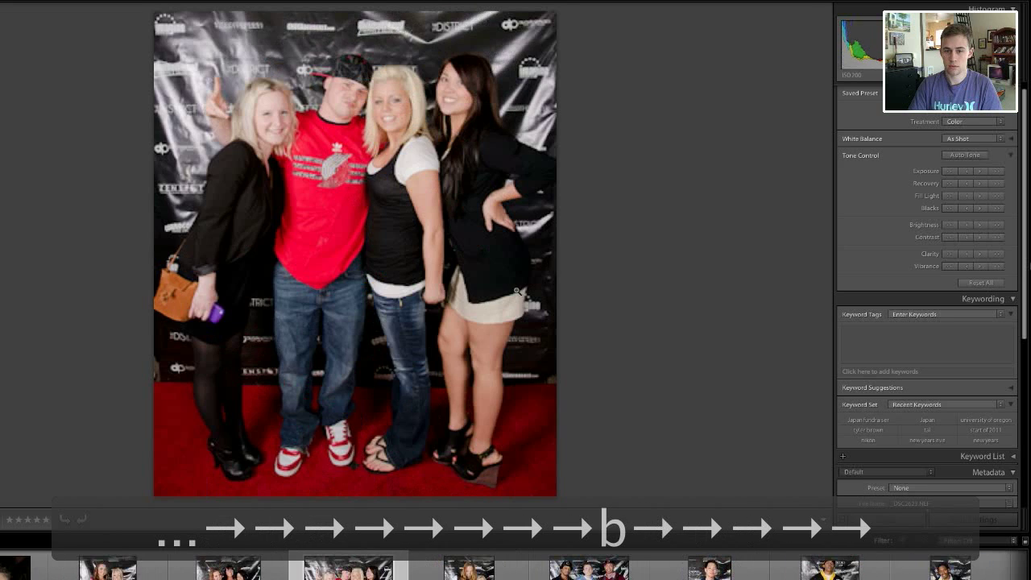
key("Left")
key("b")
Add the solo photo just before the man in the black and yellow jacket to r1.
key("Right")
key("Right")
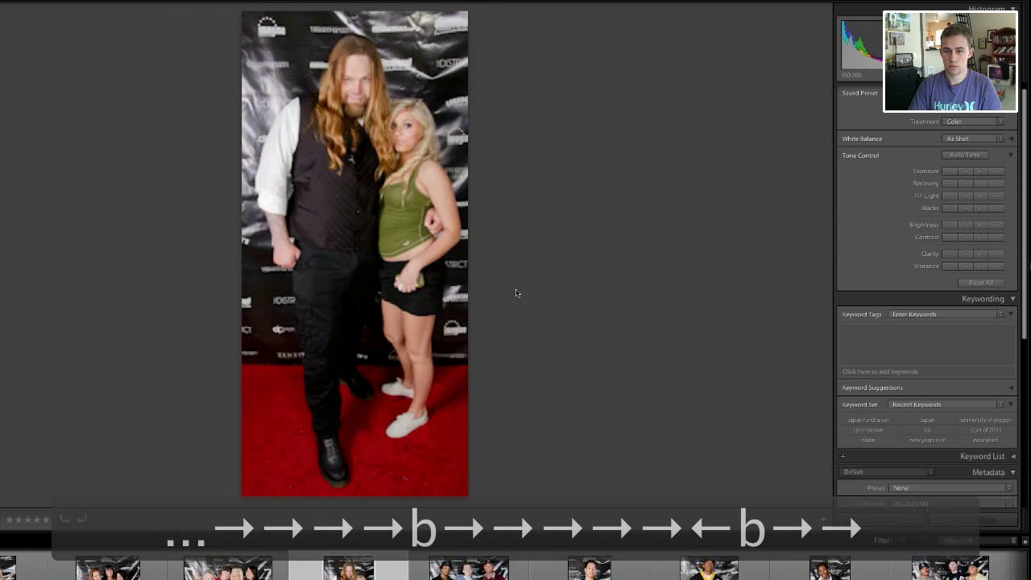
key("Right")
key("Right")
key("Right")
key("Left")
key("b")
Review the yellow-jacket photo and its neighbours, and add the shot after the two men posing with crossed arms to r1.
key("Right")
key("Right")
key("Right")
key("Left")
key("Left")
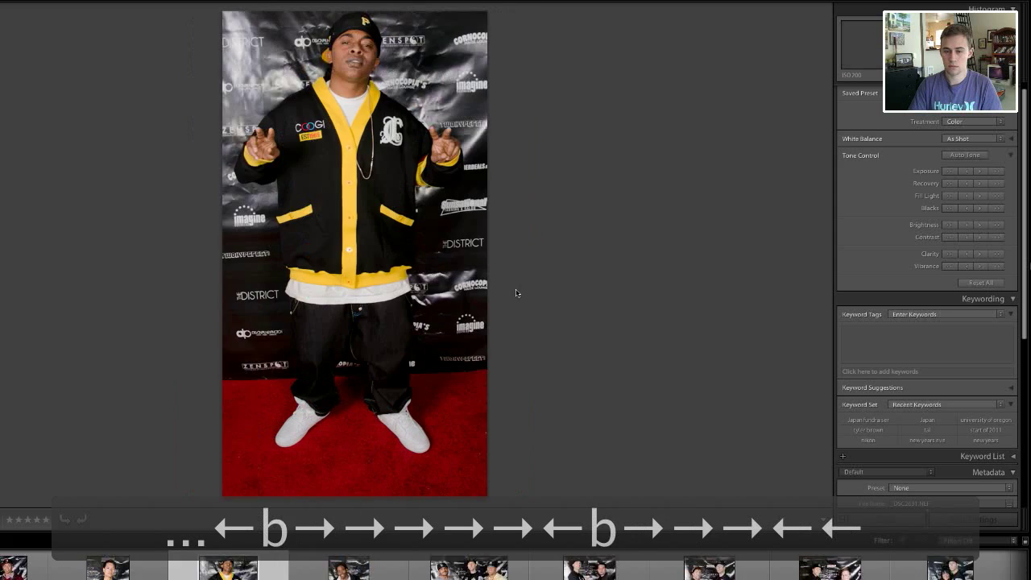
key("Right")
key("Right")
key("Right")
key("Right")
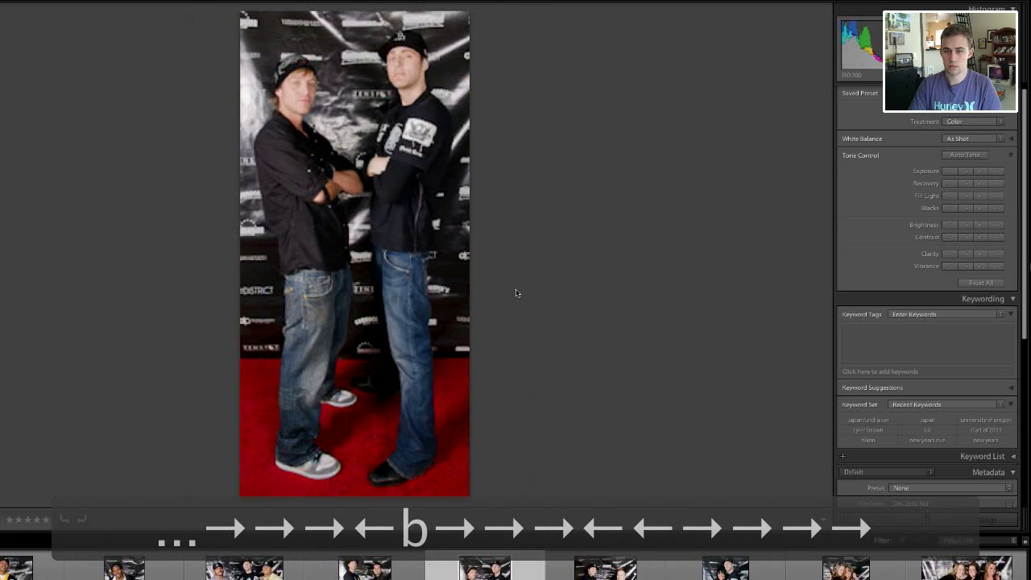
key("Right")
key("b")
Check the next two photos and add the first of them, just before the women's shots, to r1.
key("Right")
key("Right")
key("Left")
key("b")
Pass over the remaining women's photos and open the r1 collection under Japan Fundraiser.
key("Right")
key("Right")
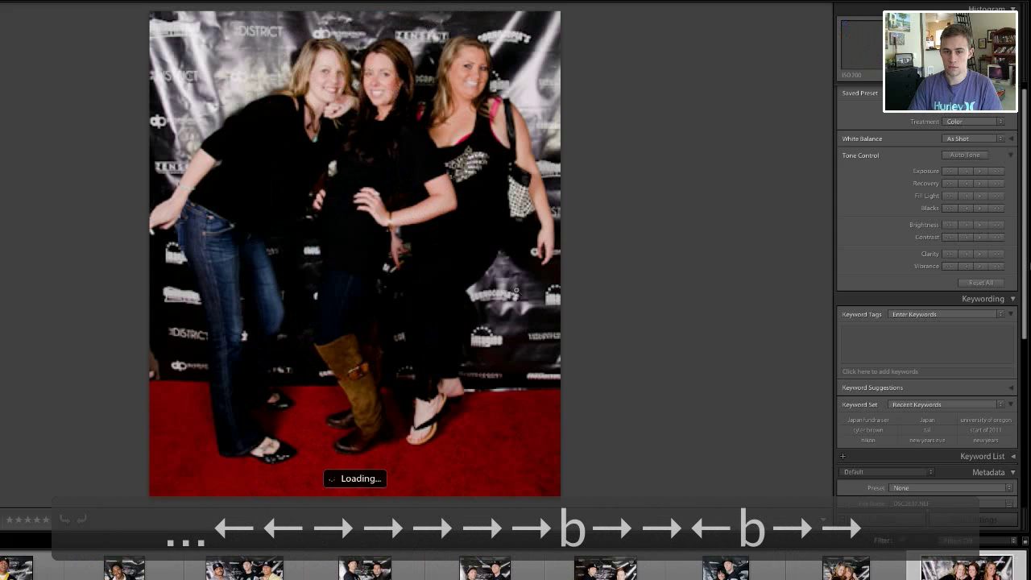
key("Right")
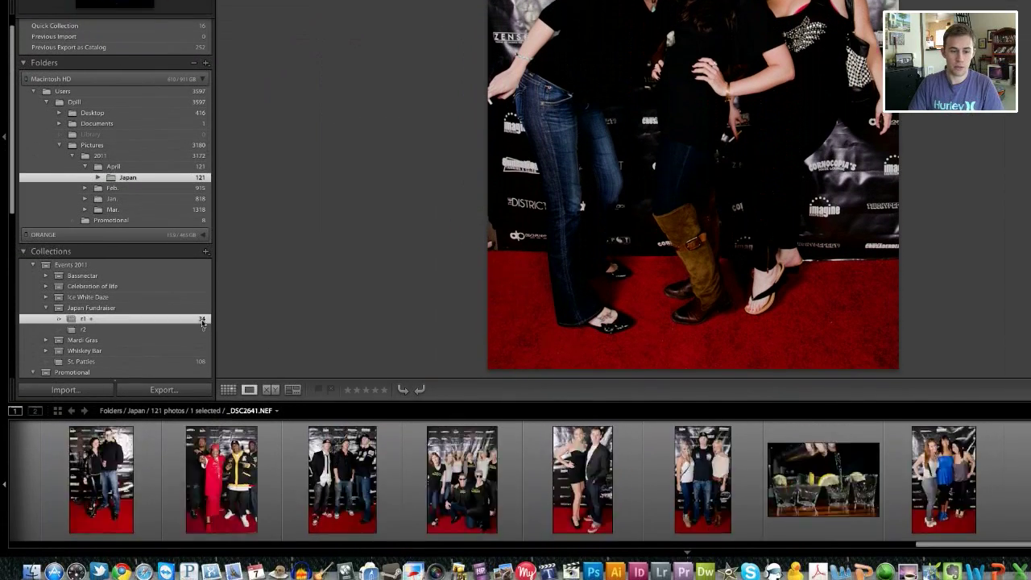
left_click(197, 412)
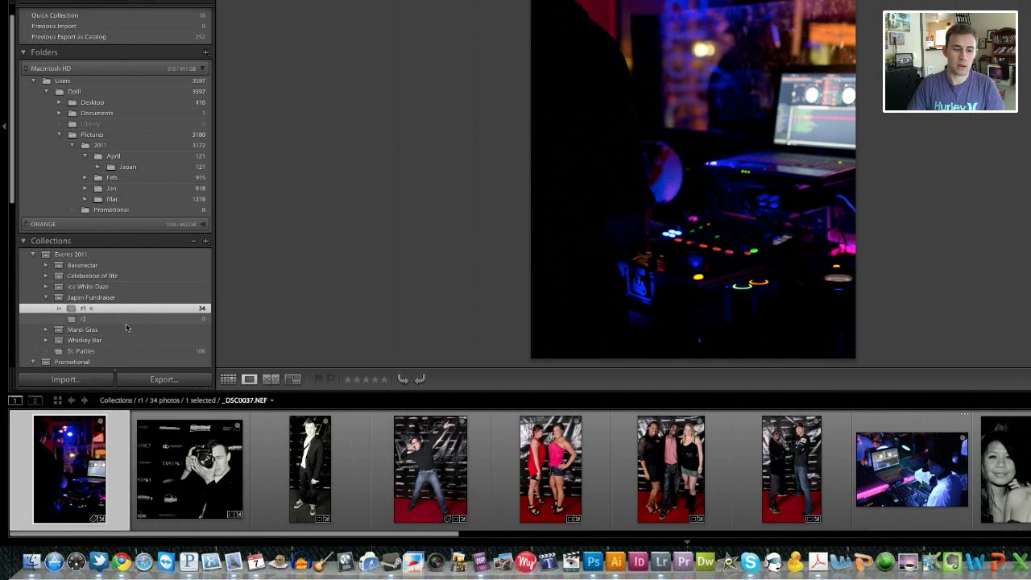
Set the r2 collection under Japan Fundraiser as the target collection and return to the r1 collection.
left_click(126, 321)
right_click(83, 320)
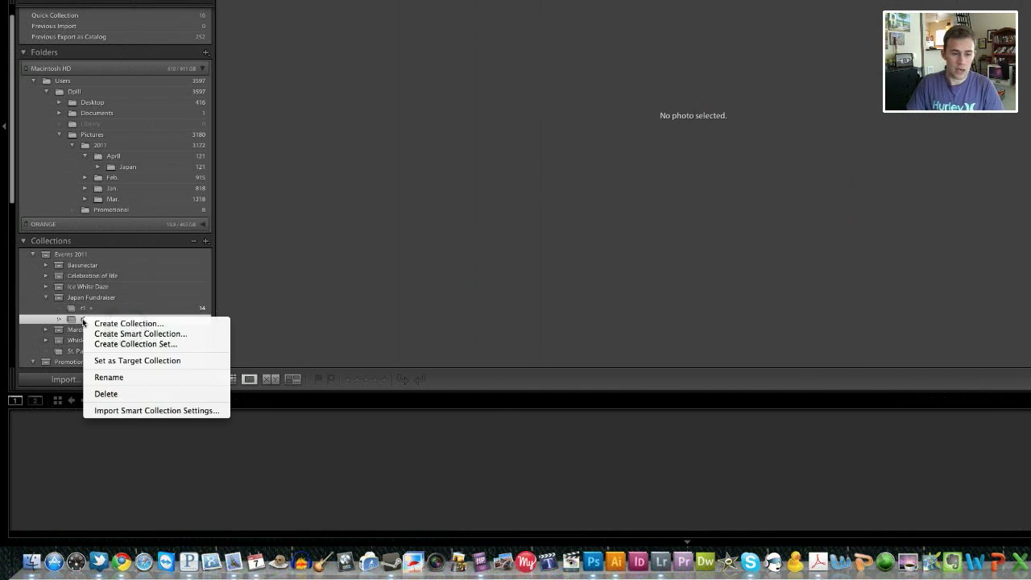
left_click(133, 361)
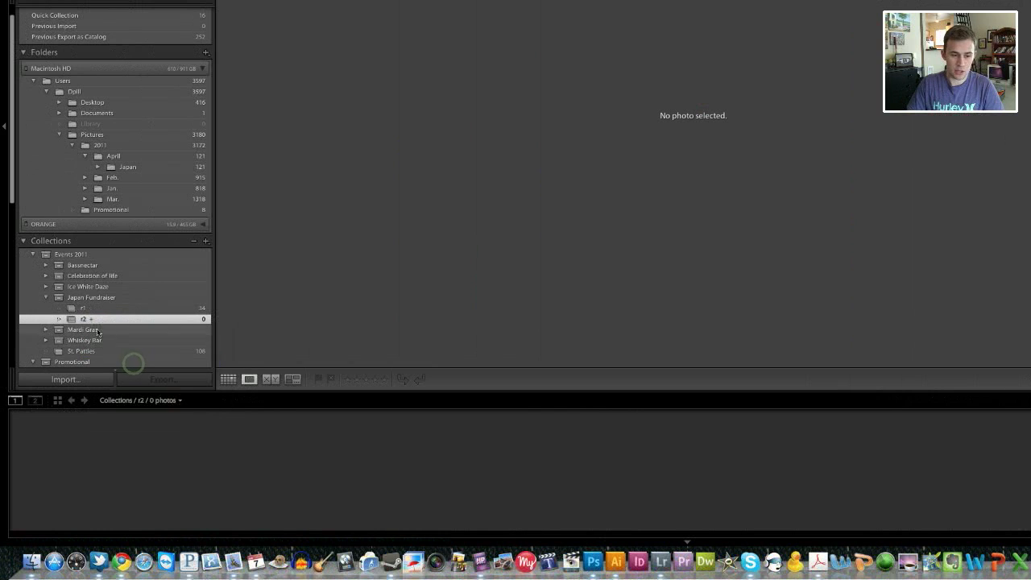
left_click(86, 308)
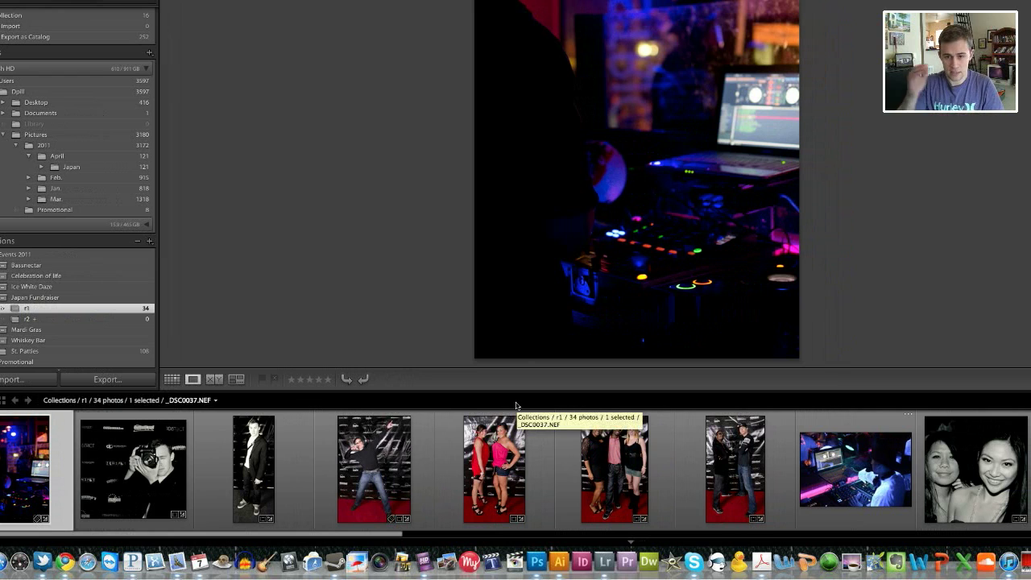
Add the black-and-white photographer portrait and the solo man striking a wide-legged pose to r2, skipping the standing portrait between them.
key("Right")
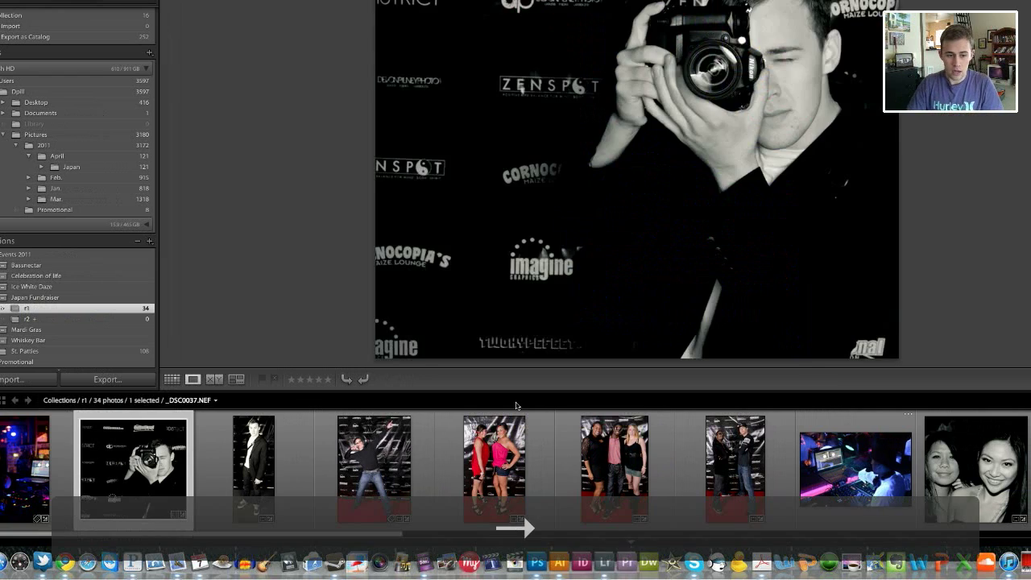
key("b")
key("Right")
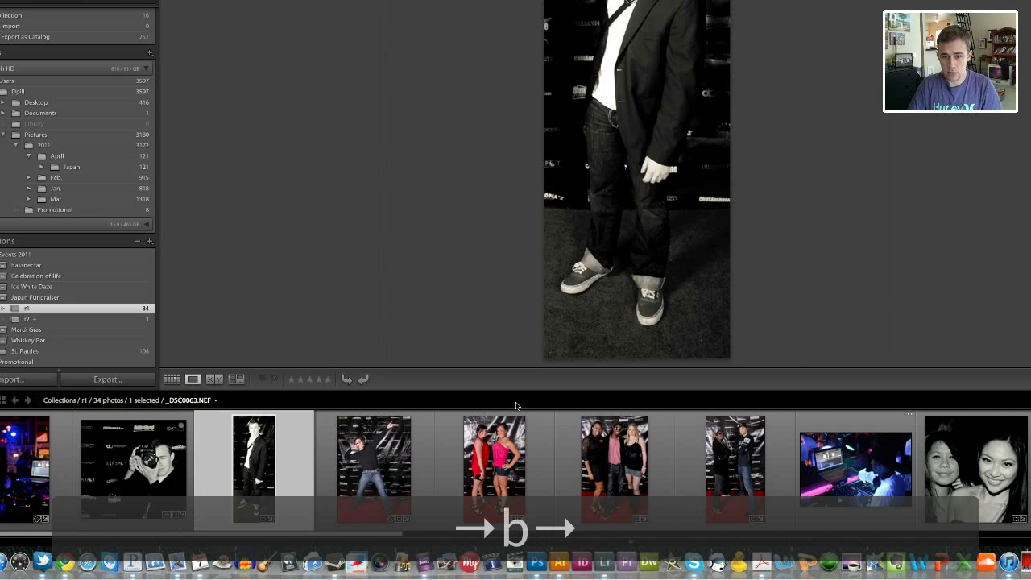
key("Right")
key("b")
Add the photo of the two women in red and pink and the trio photo after it to r2.
key("Right")
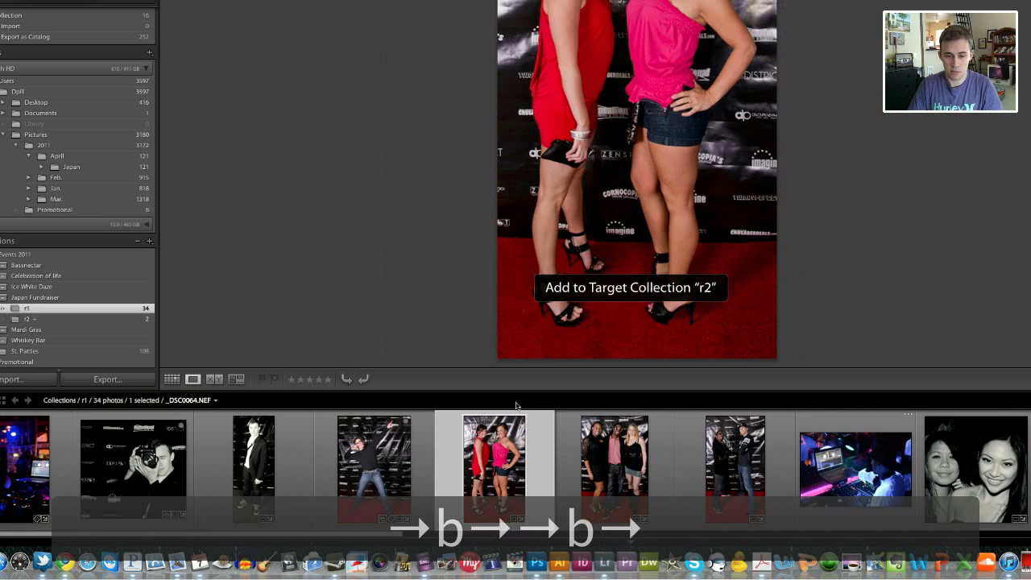
key("b")
key("Right")
key("b")
Pass over the two men with crossed arms and add the DJ photo and the black-and-white portrait of two women to r2.
key("Right")
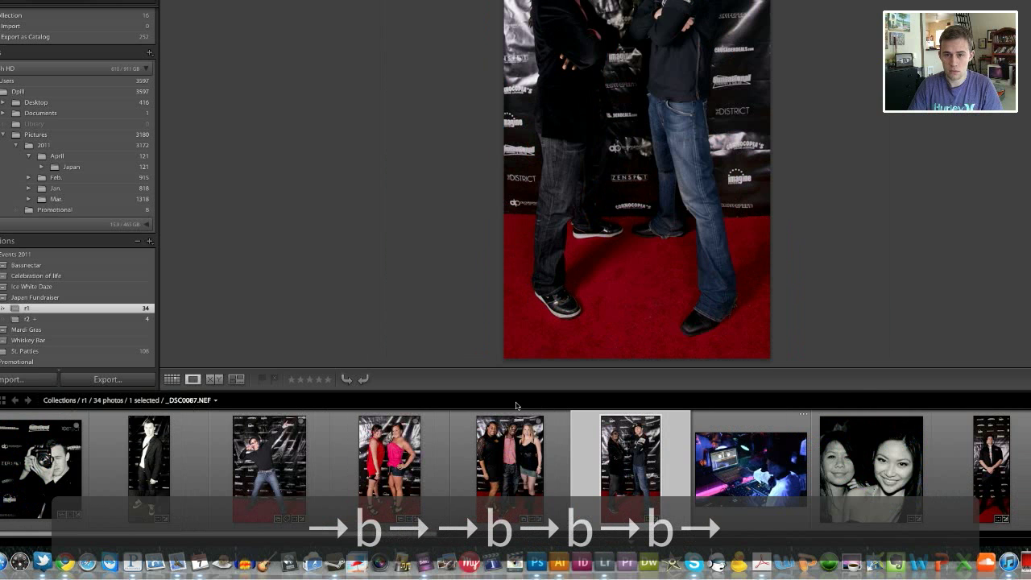
key("Right")
key("Right")
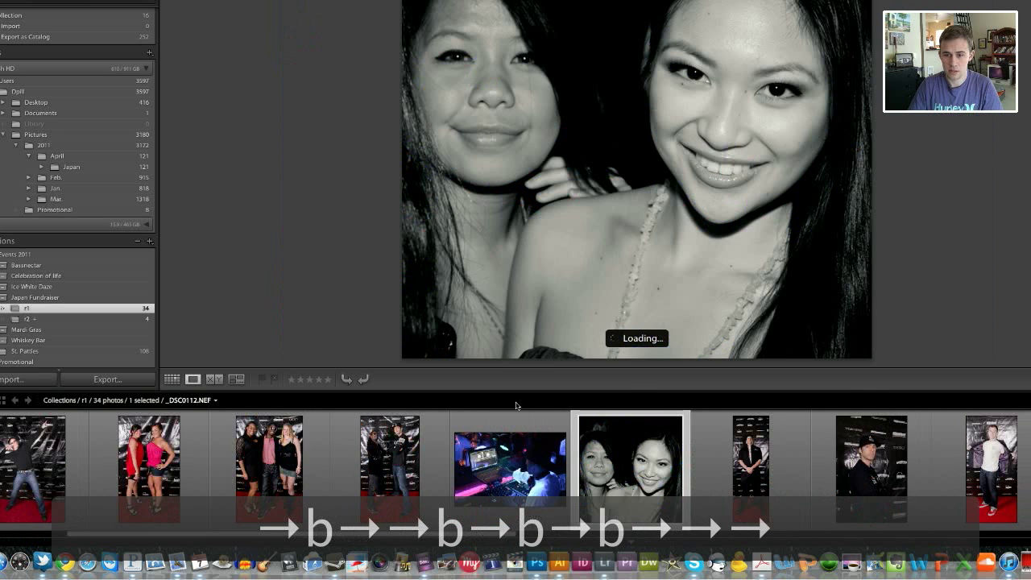
key("Left")
key("b")
key("Right")
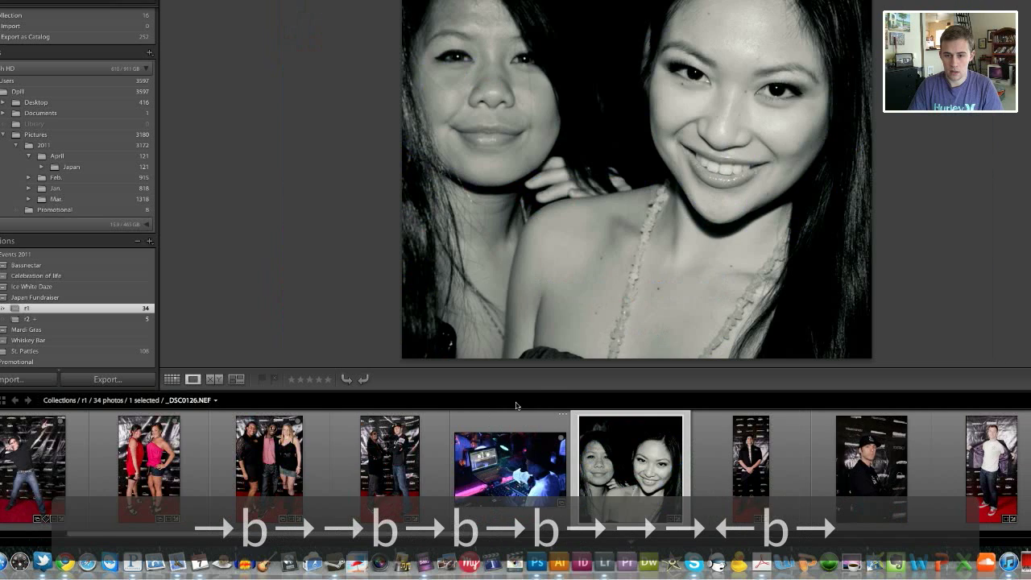
key("b")
Add the portrait of the man in the black cap and the photo of the man holding a beer to r2.
key("Right")
key("Right")
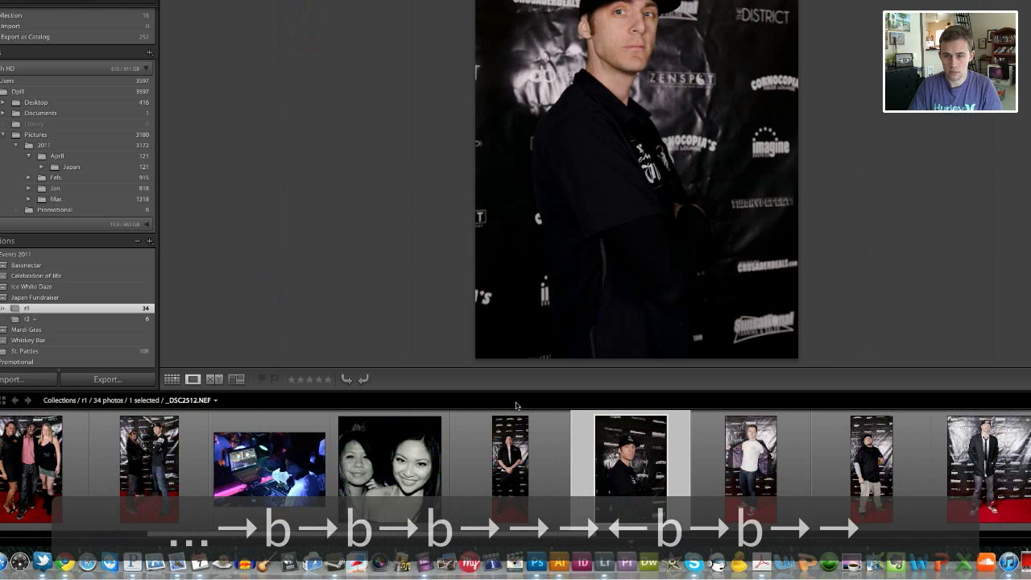
key("b")
key("Right")
key("Right")
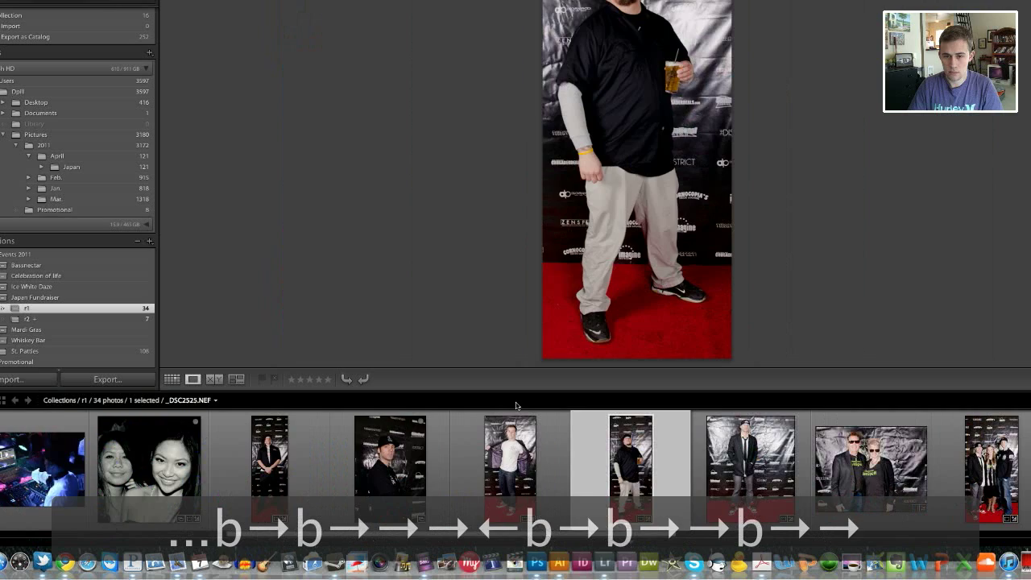
key("Right")
key("Left")
key("b")
Add the man in the suit jacket and red sneakers and the couple in ZenSpot shirts to r2.
key("Right")
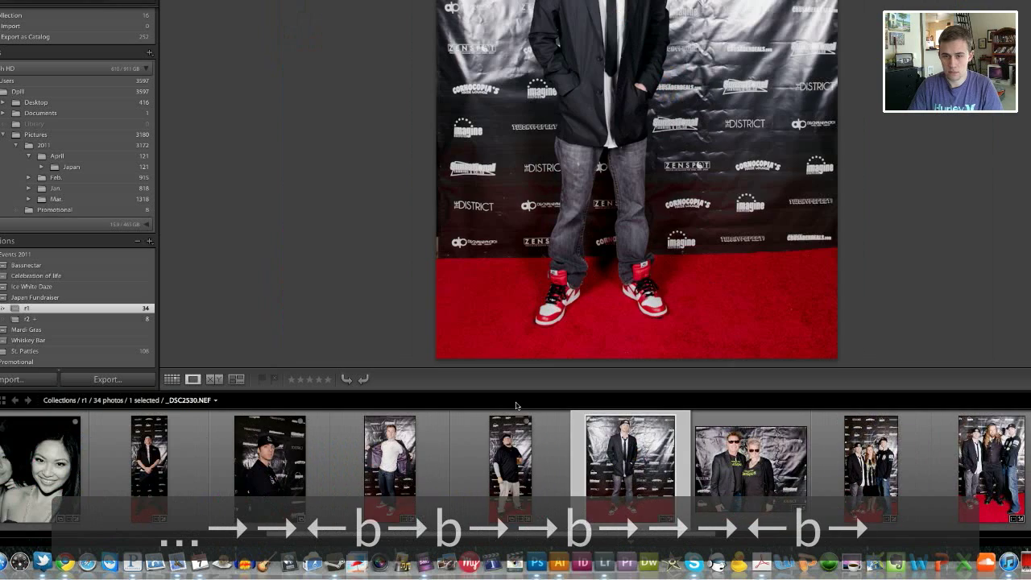
key("b")
key("Right")
key("b")
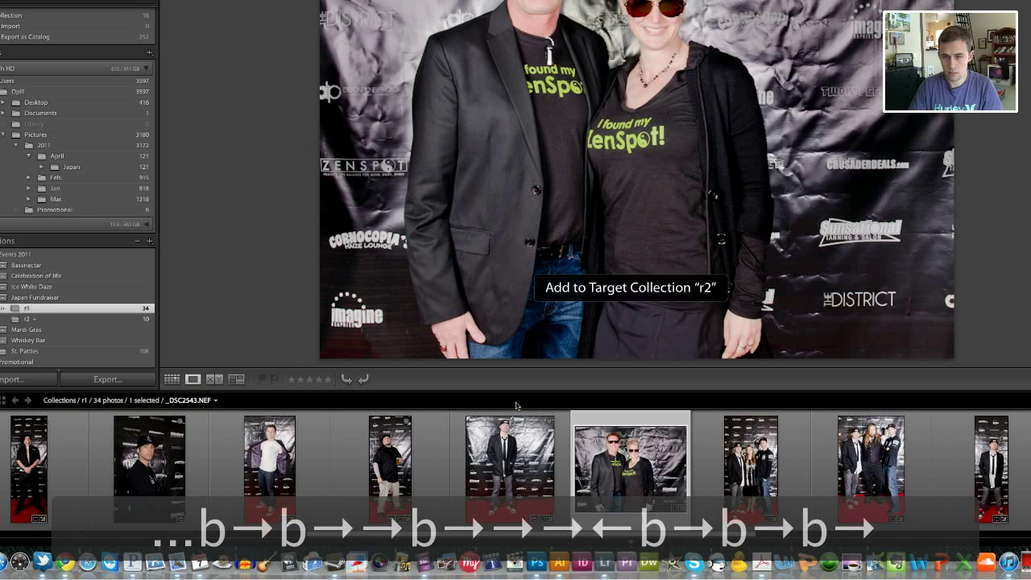
Skip the two group shots, then add the first full-length photo of the man in the tie and the two women in dresses to r2.
key("Right")
key("Right")
key("Right")
key("b")
key("Right")
key("Right")
key("Right")
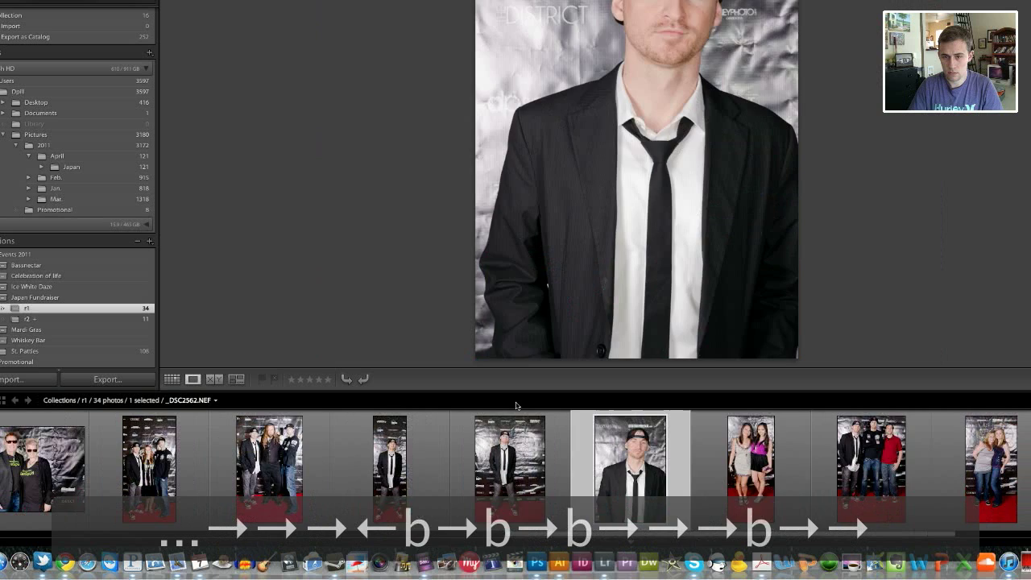
key("b")
Skip the three men and add the two women in jeans and the couple in dark jackets to r2.
key("Right")
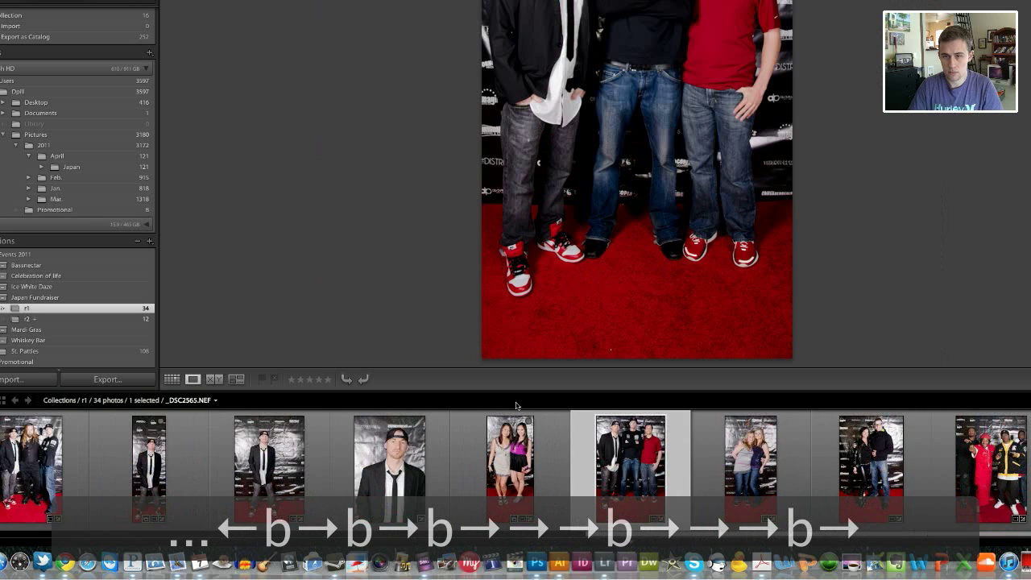
key("Right")
key("b")
key("Right")
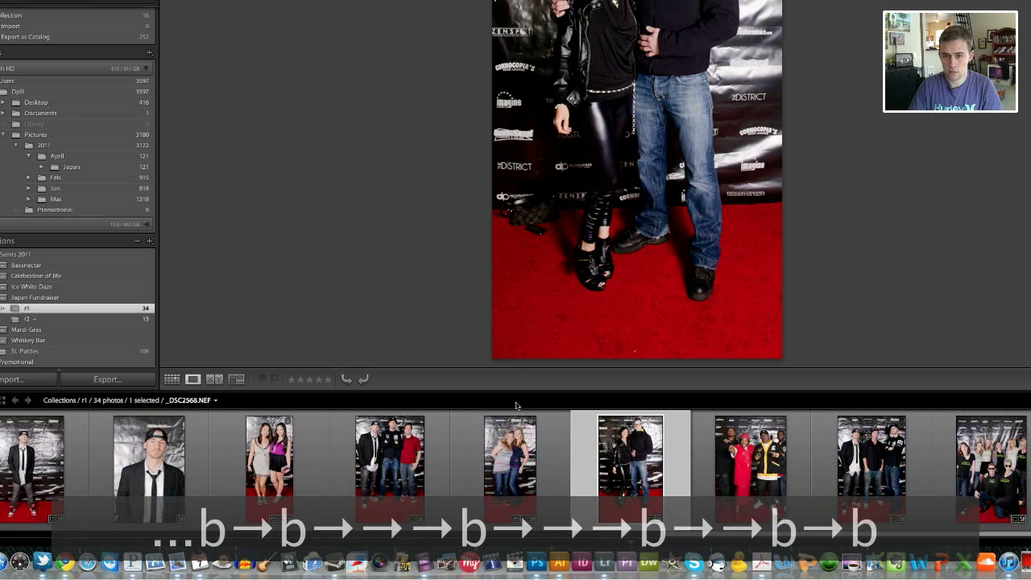
key("b")
Skip the next two group photos and add the large ZenSpot group and the couple in black dress and blazer to r2.
key("Right")
key("Right")
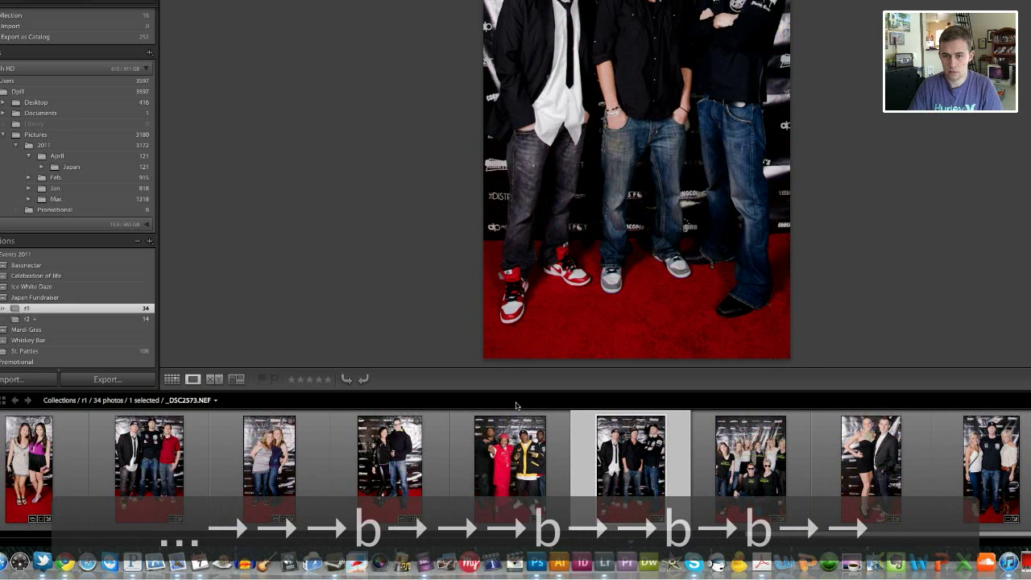
key("Right")
key("b")
key("Right")
key("b")
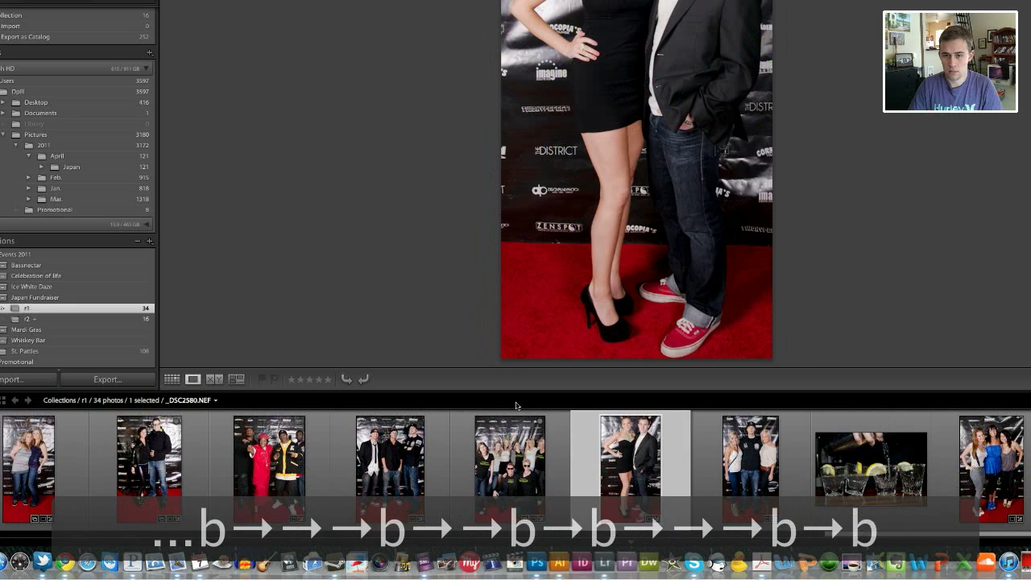
Add the photo of drinks being poured into lemon-rimmed glasses and the solo man in black to r2, skipping the trios.
key("Right")
key("Right")
key("b")
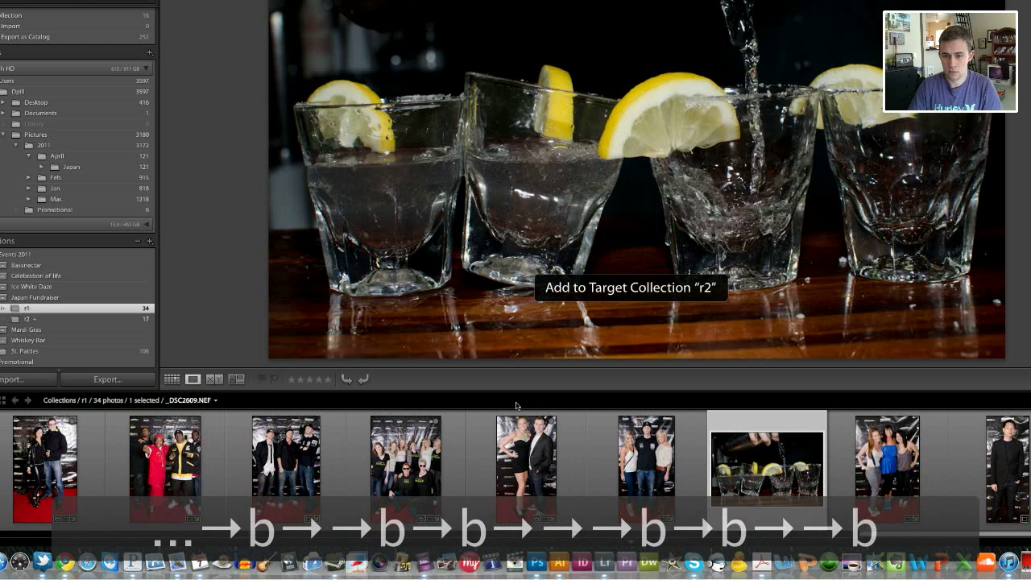
key("Right")
key("Right")
key("b")
Add the last two r1 photos, the two men posing together and the couple with the raised leg, to r2.
key("Right")
key("b")
key("Right")
key("b")
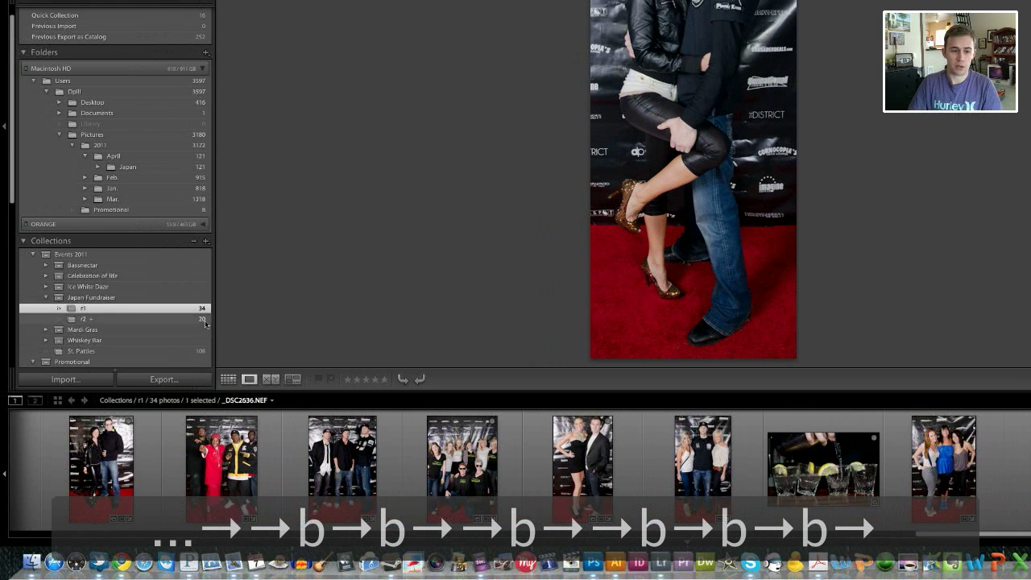
Open the r2 collection and stop using it as the target collection.
left_click(148, 320)
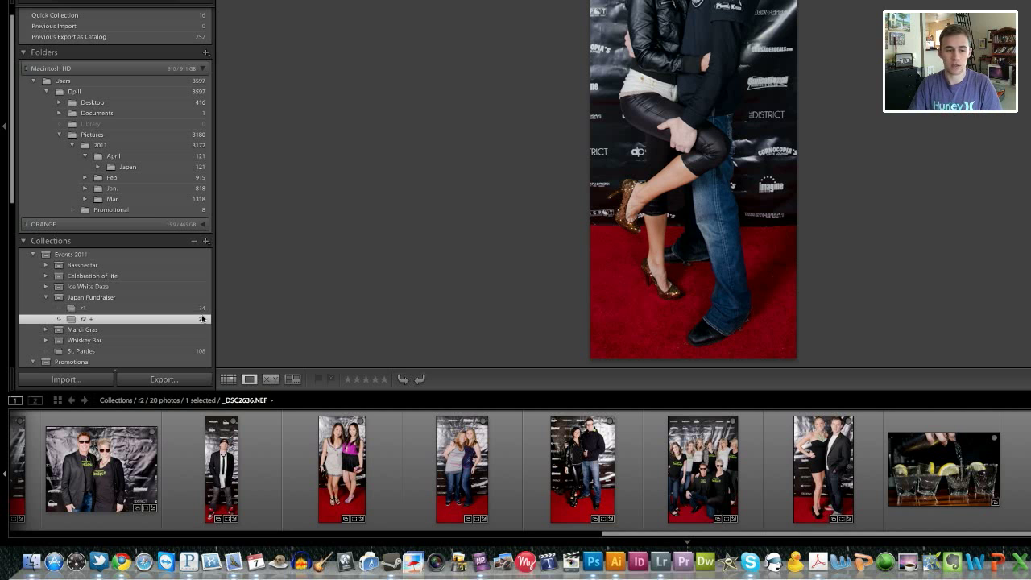
right_click(167, 324)
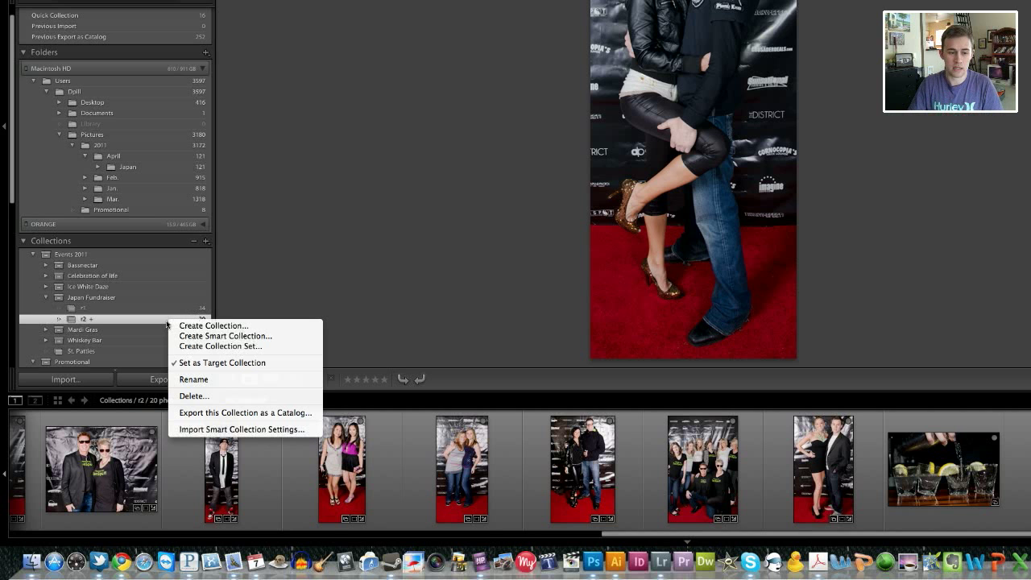
left_click(194, 361)
Switch between the r1 and r2 collections to compare their selections, ending on r2.
left_click(124, 308)
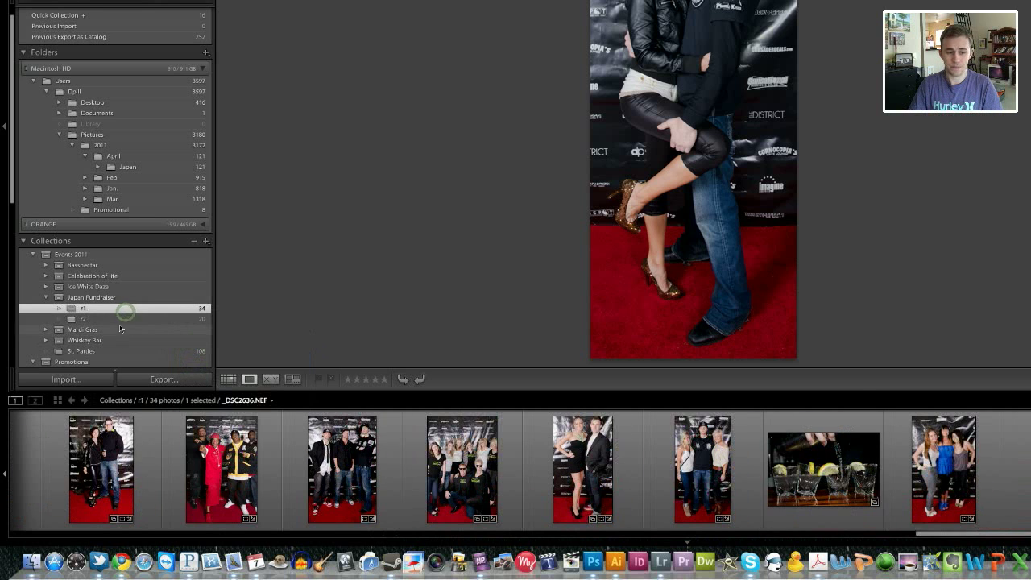
left_click(124, 319)
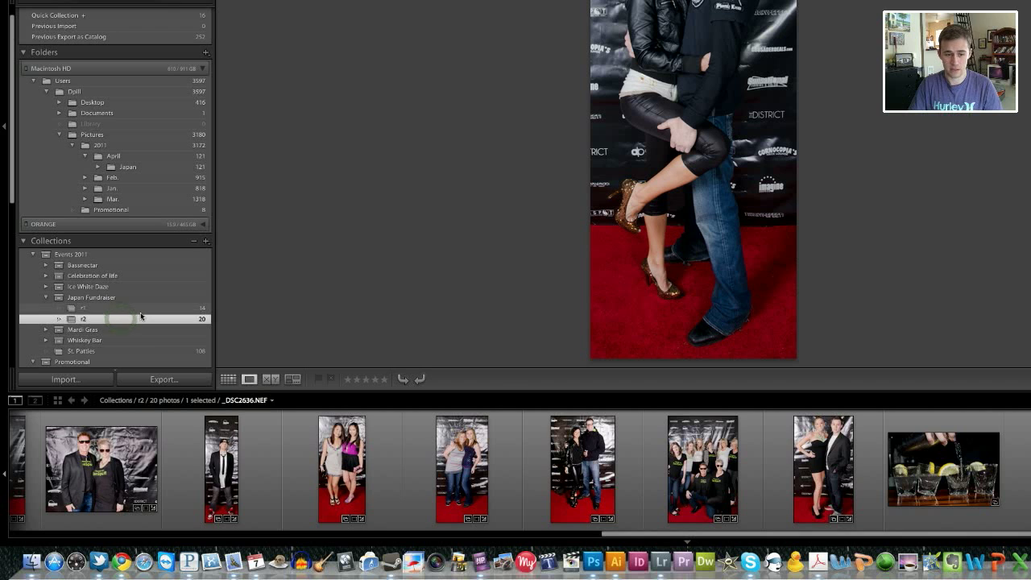
left_click(138, 308)
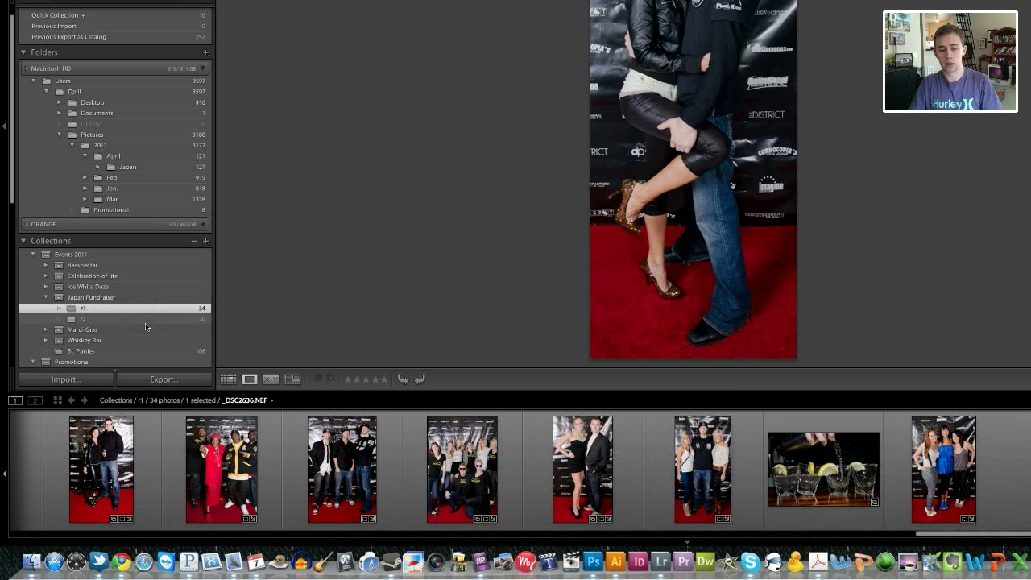
left_click(143, 319)
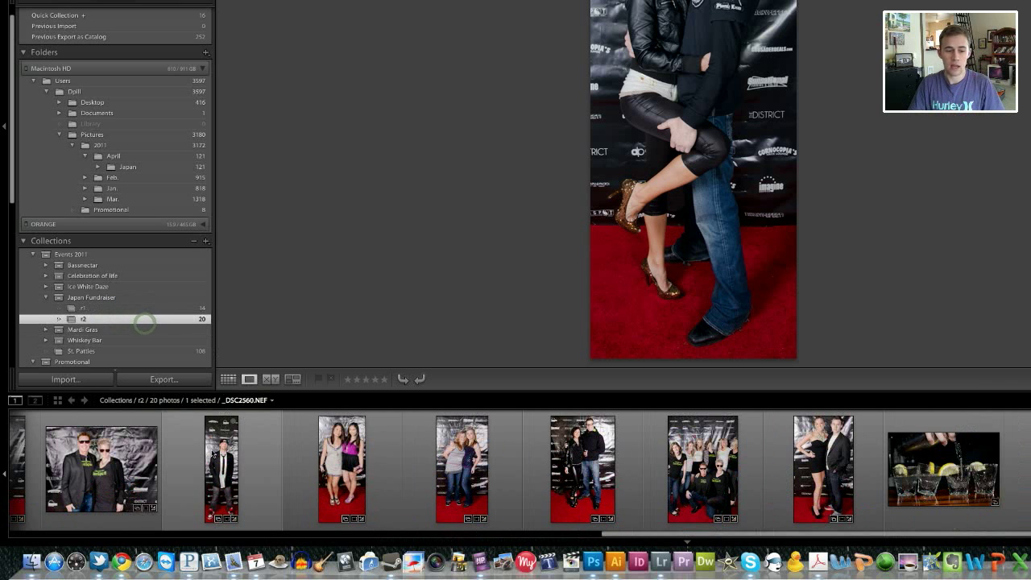
Show r2 as a thumbnail grid, open the poured drinks photo, inspect its detail up close and return to the full image.
key("g")
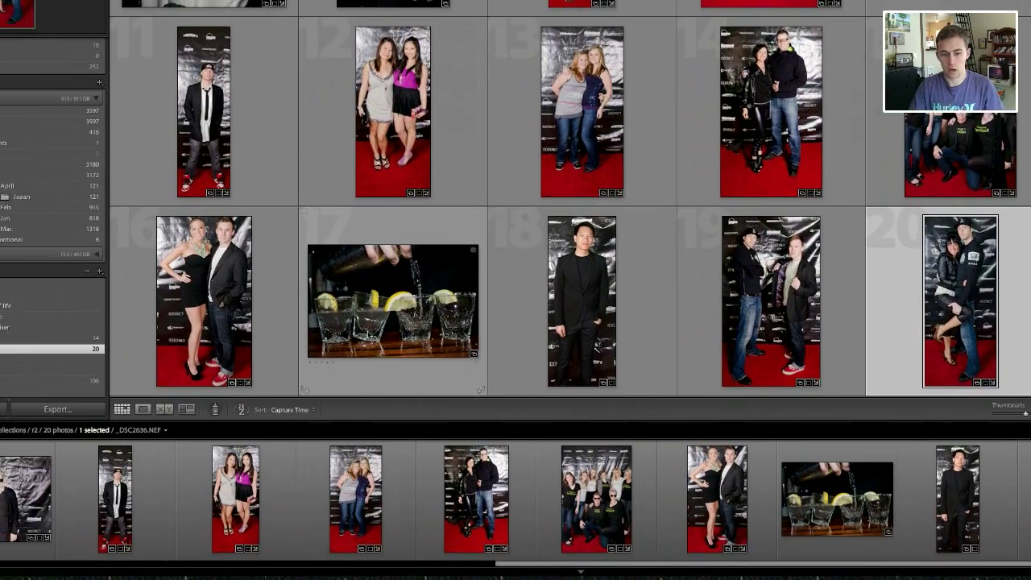
double_click(351, 297)
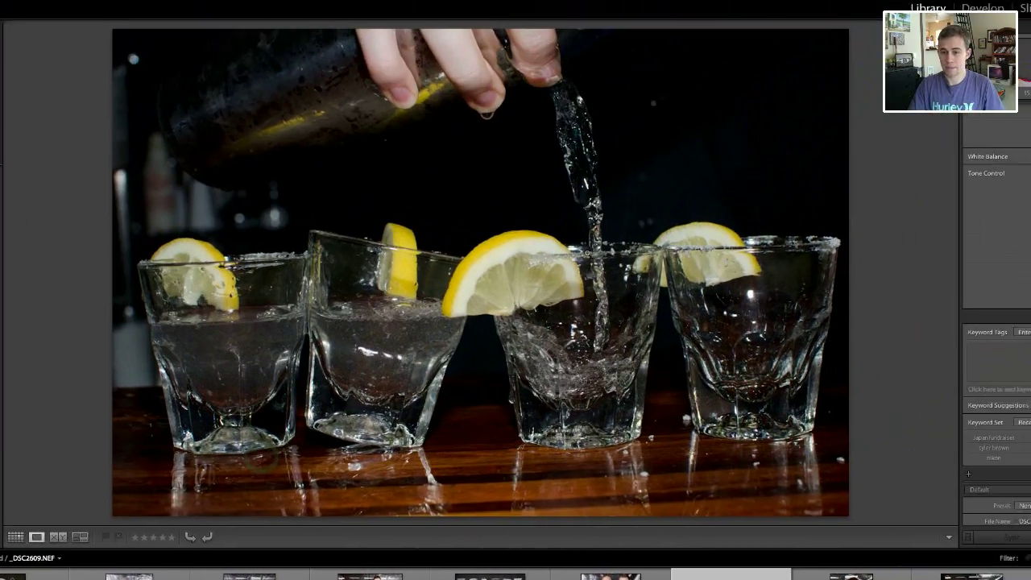
left_click(685, 211)
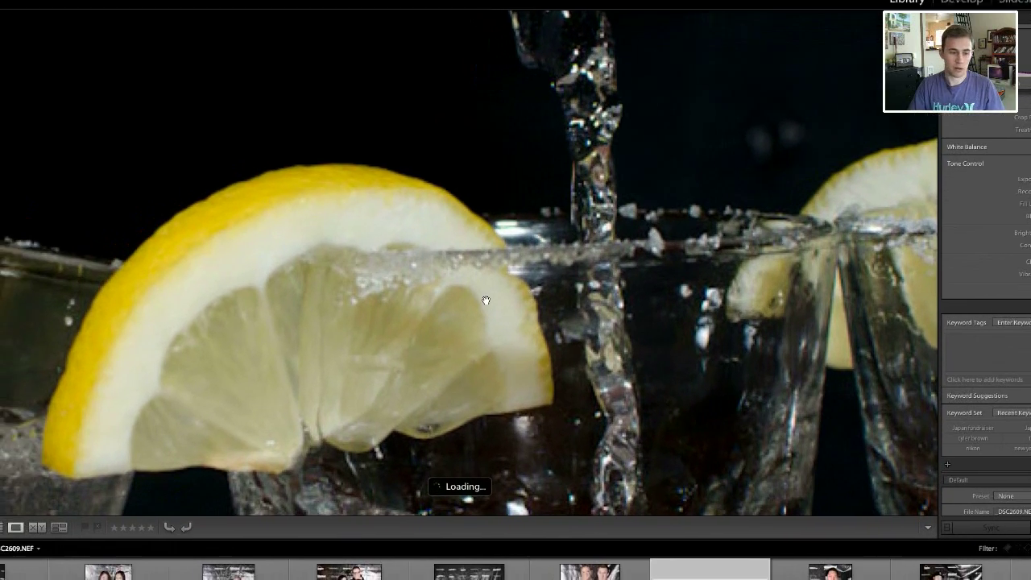
left_click(518, 299)
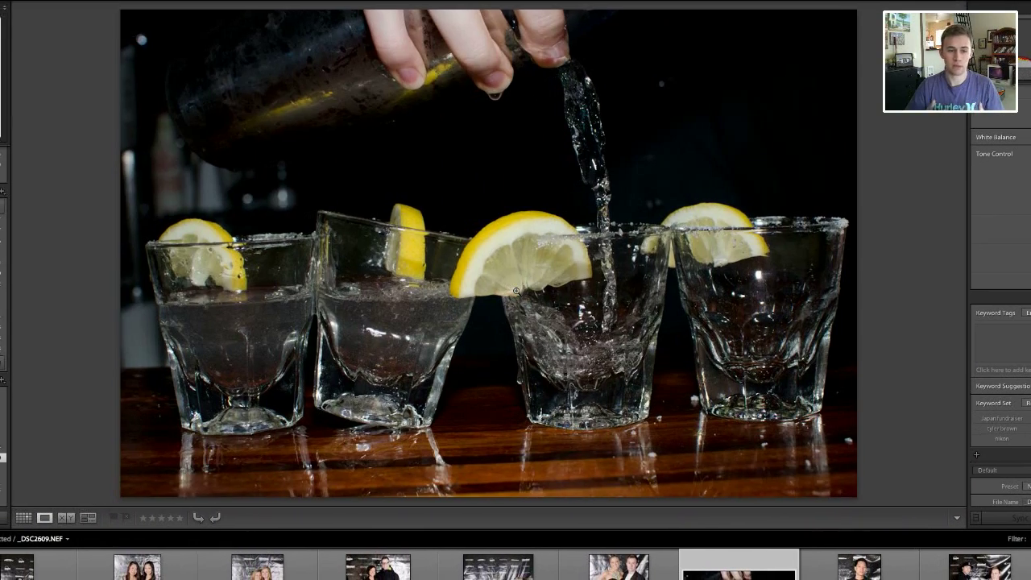